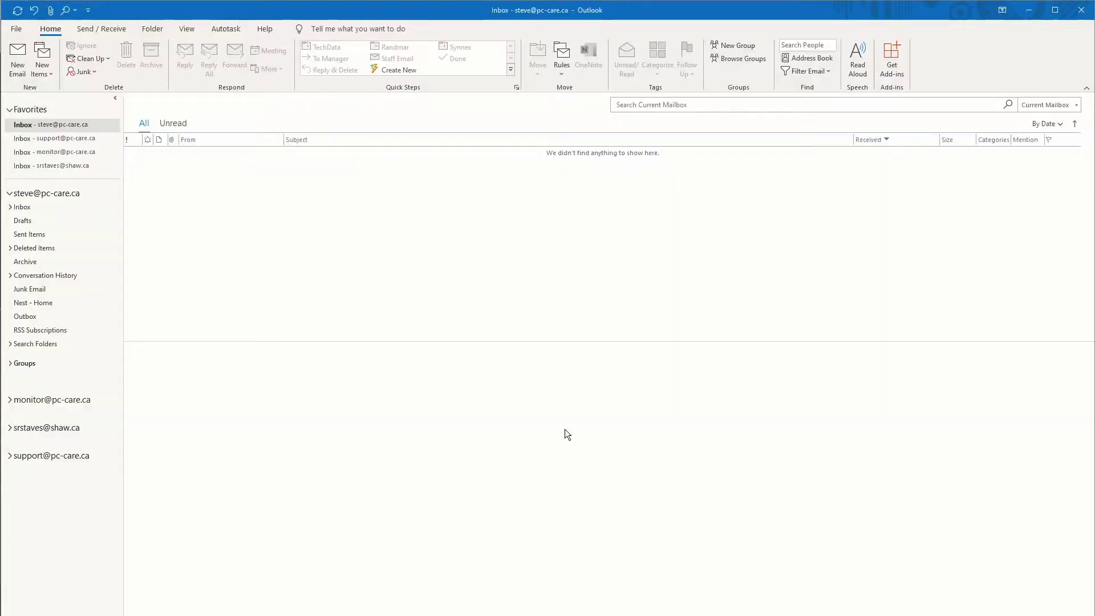
# Step: Open Outlook Options > Mail > Signatures, then cancel Signatures and Stationery without changes
pyautogui.click(16, 30)
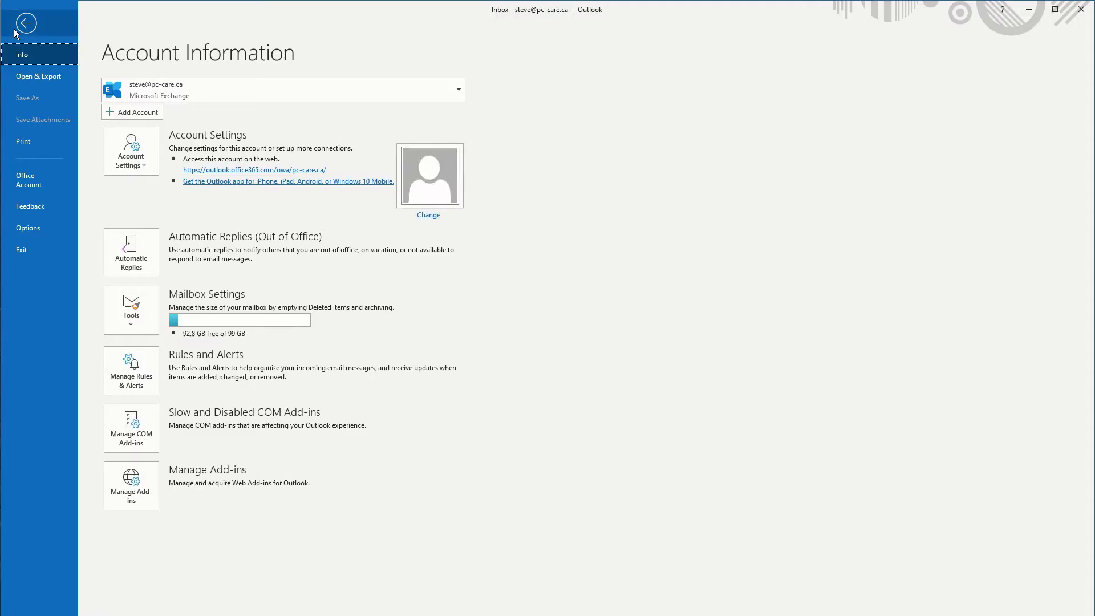
pyautogui.click(36, 228)
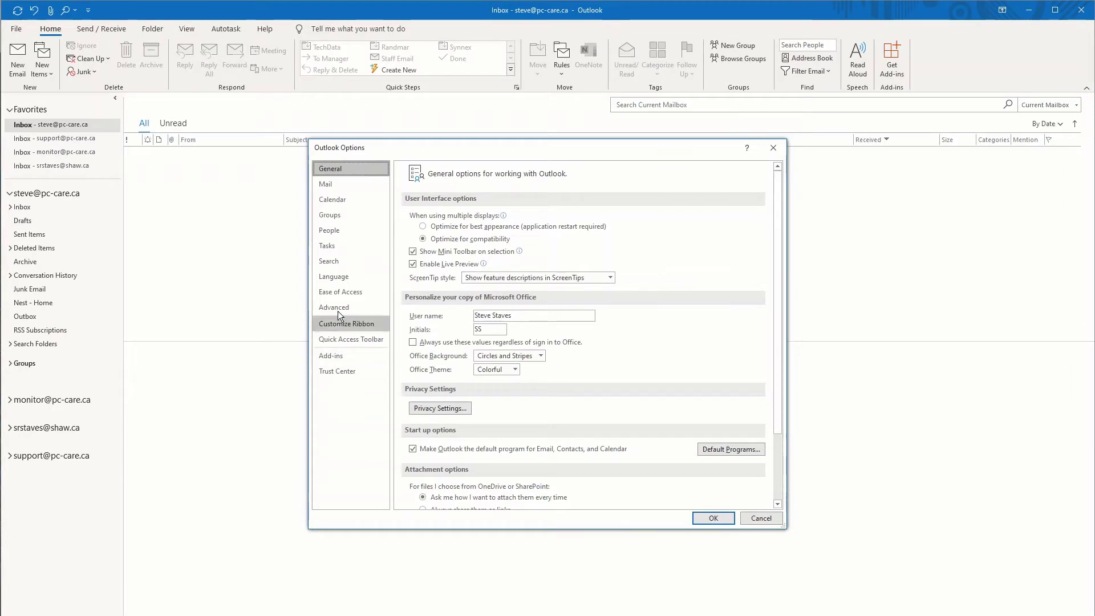
pyautogui.click(328, 184)
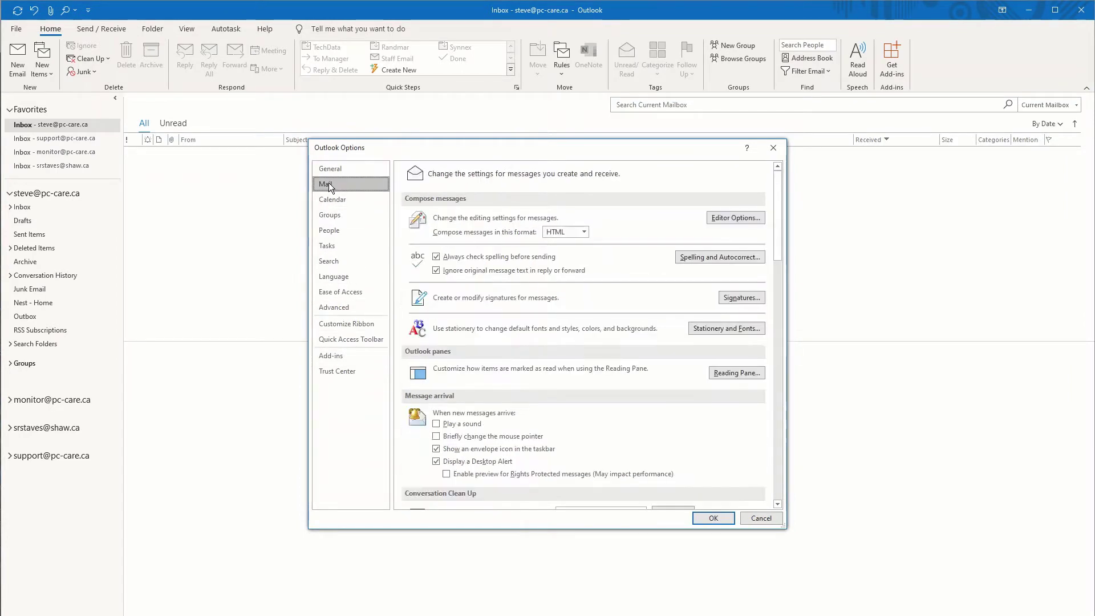
pyautogui.scroll(-1, 481, 347)
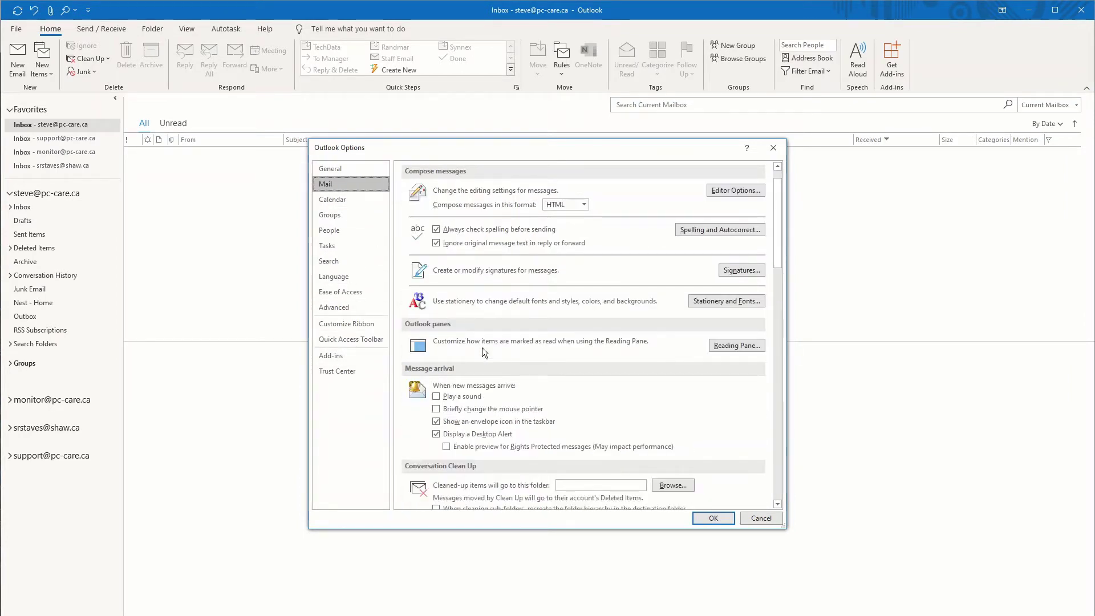
pyautogui.click(731, 271)
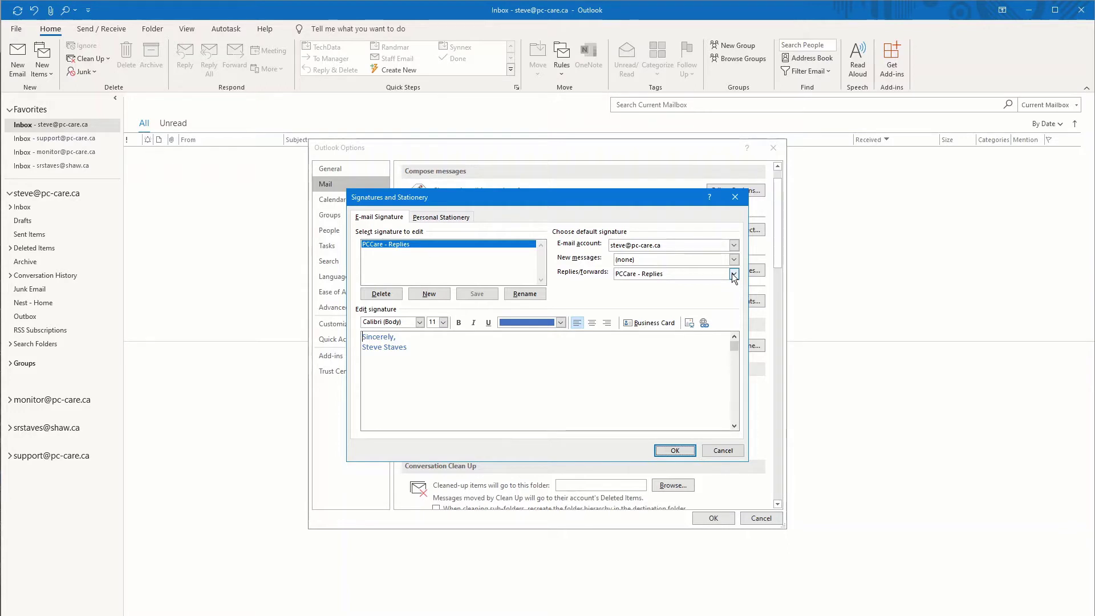
pyautogui.click(722, 450)
# Step: Cancel Outlook Options, then reopen Signatures and Stationery by searching 'Signature' in Tell Me
pyautogui.click(751, 519)
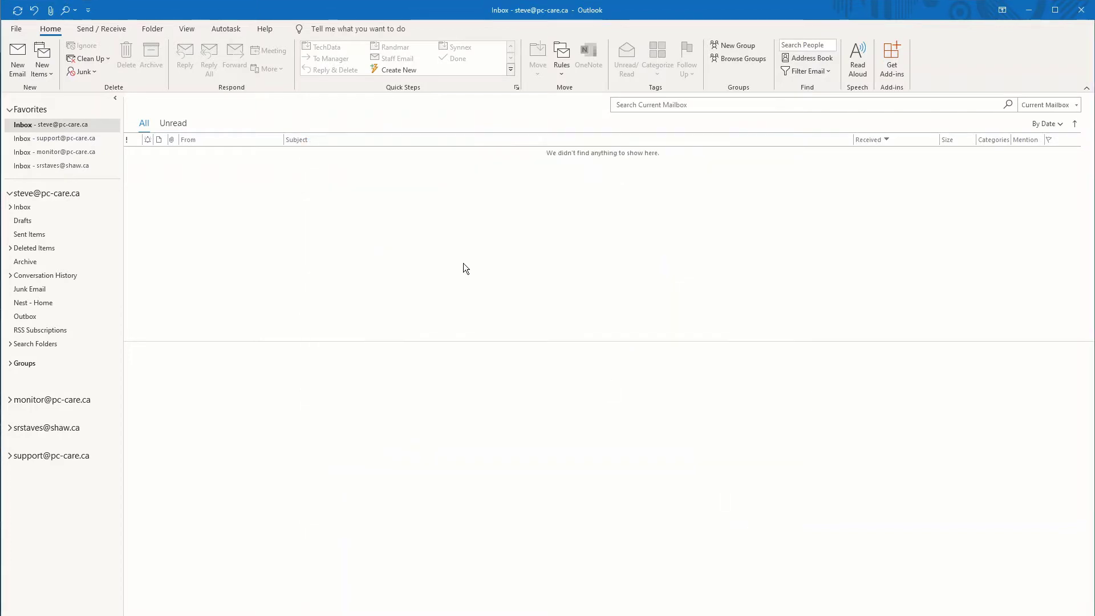
pyautogui.click(318, 29)
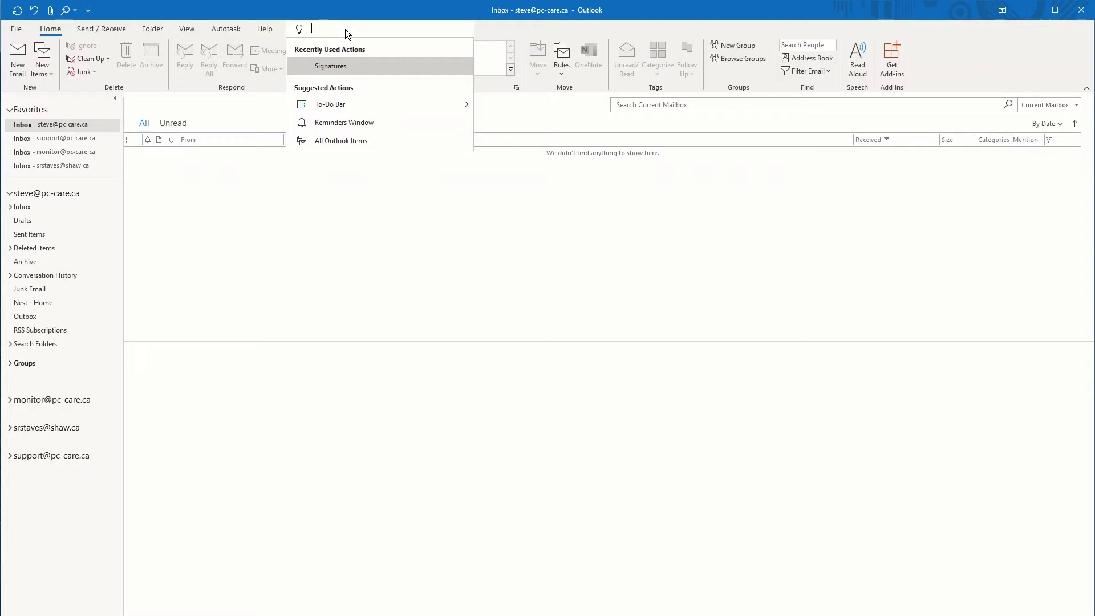
pyautogui.write('Sinna')
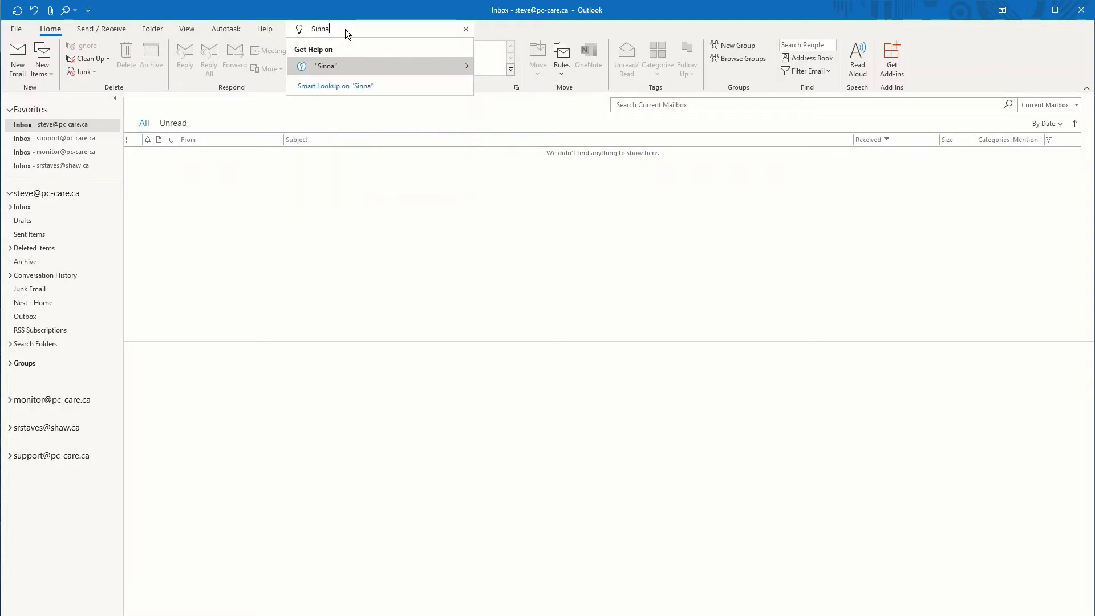
pyautogui.write('tured')
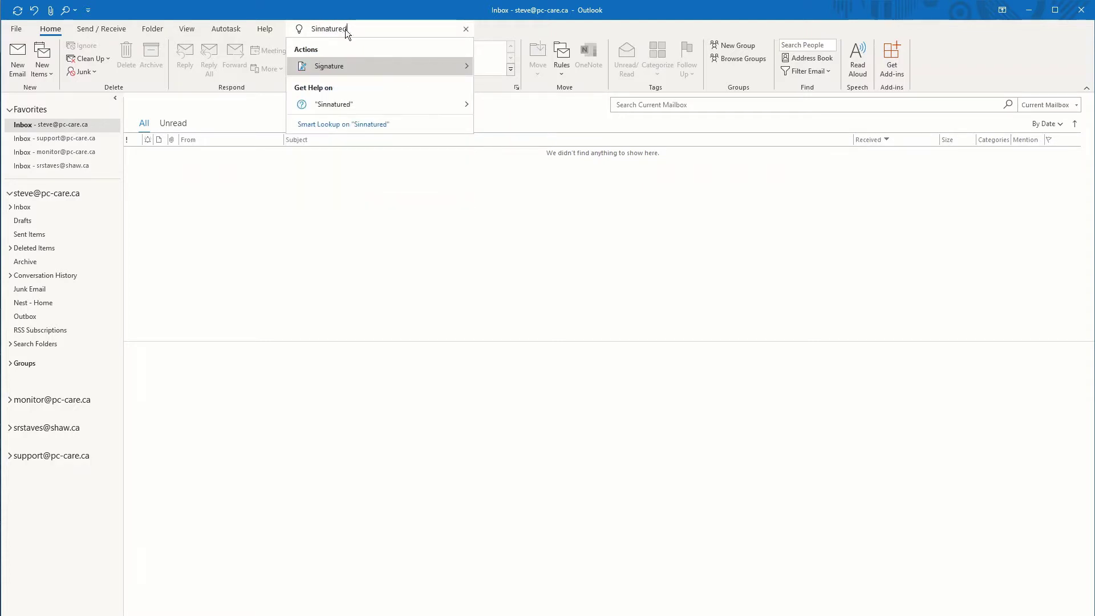
pyautogui.press('BackSpace')
pyautogui.moveTo(312, 65)
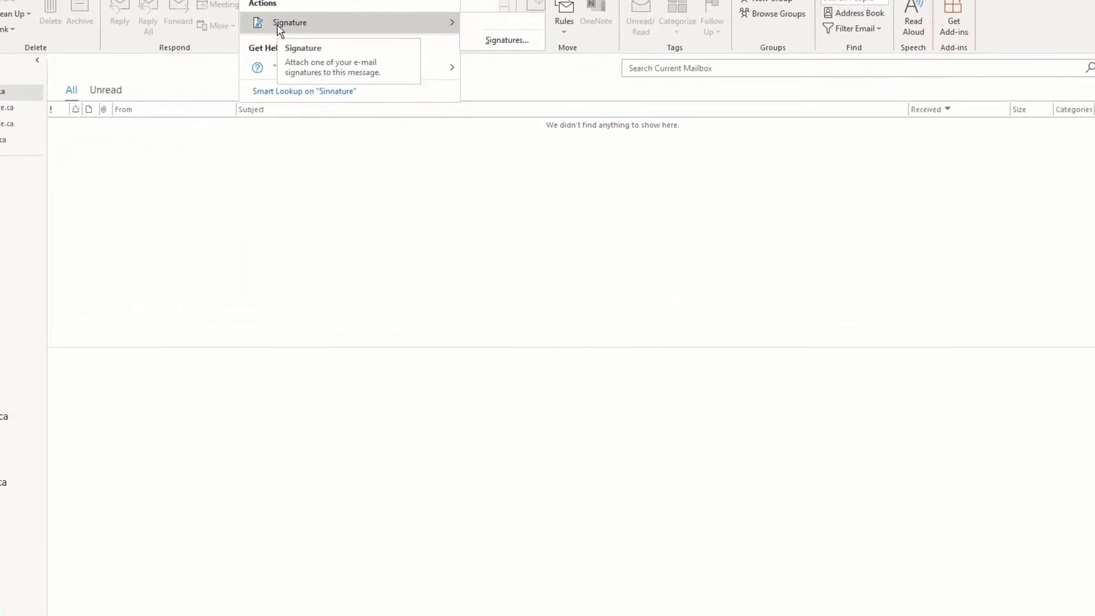
pyautogui.click(507, 40)
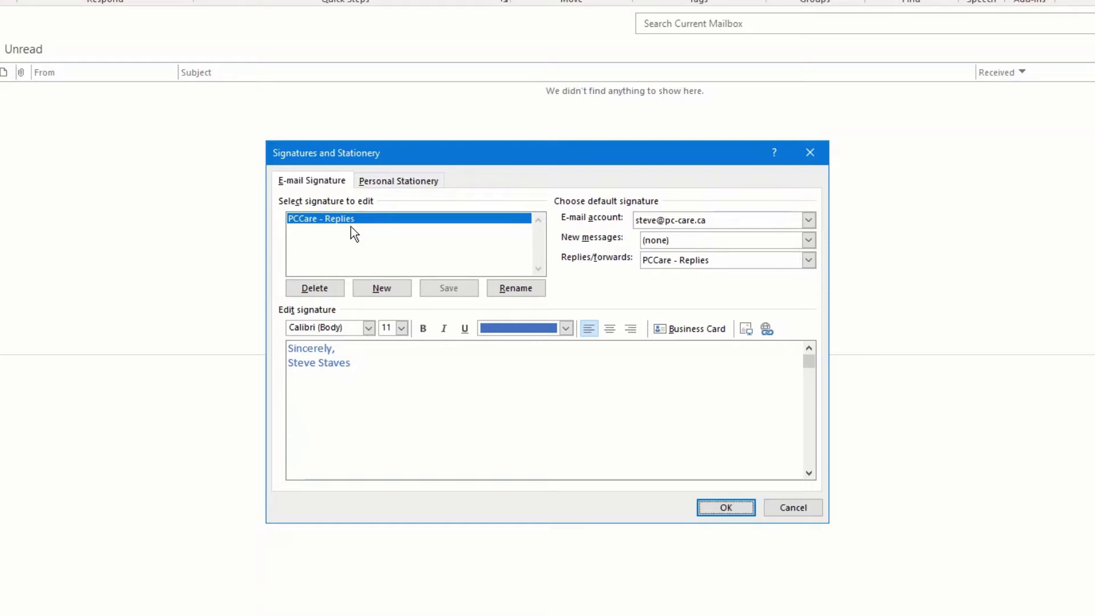
pyautogui.click(386, 349)
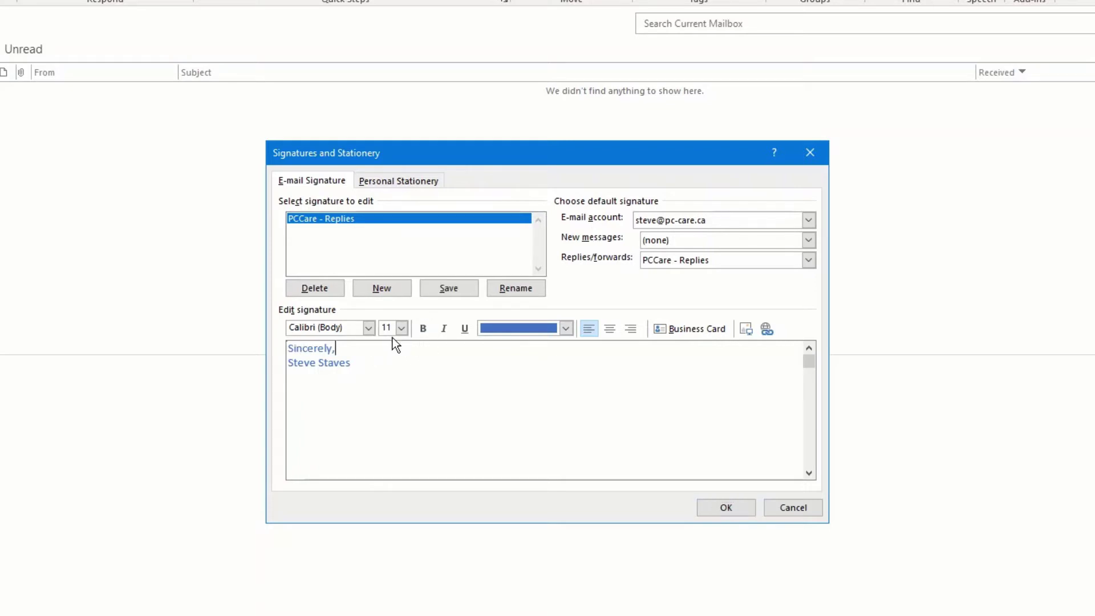
pyautogui.press('Home')
pyautogui.press('Return')
pyautogui.press('Up')
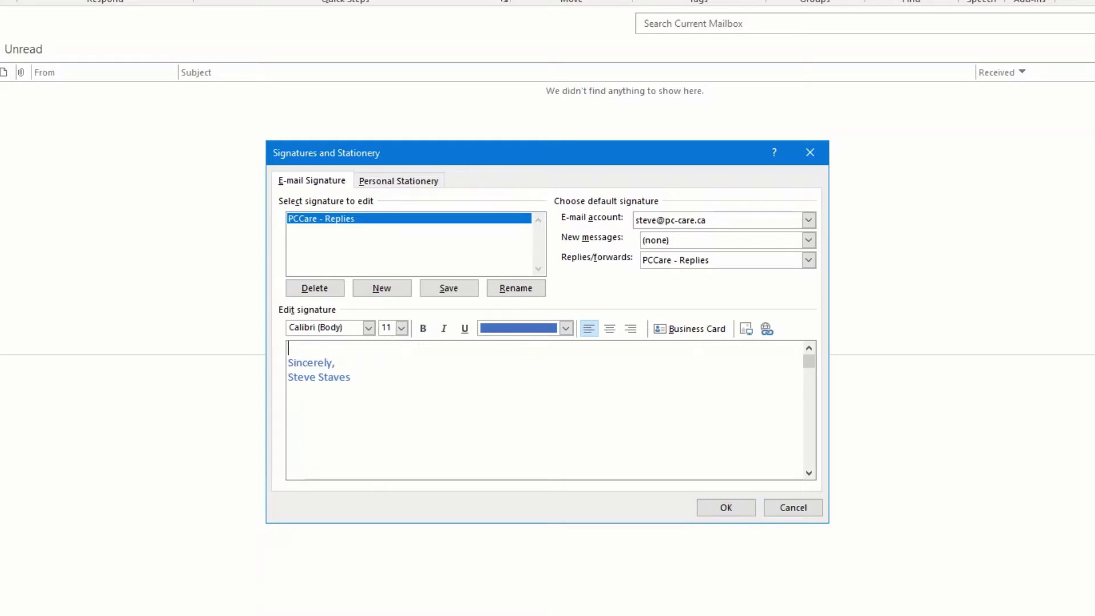
pyautogui.write('Fro')
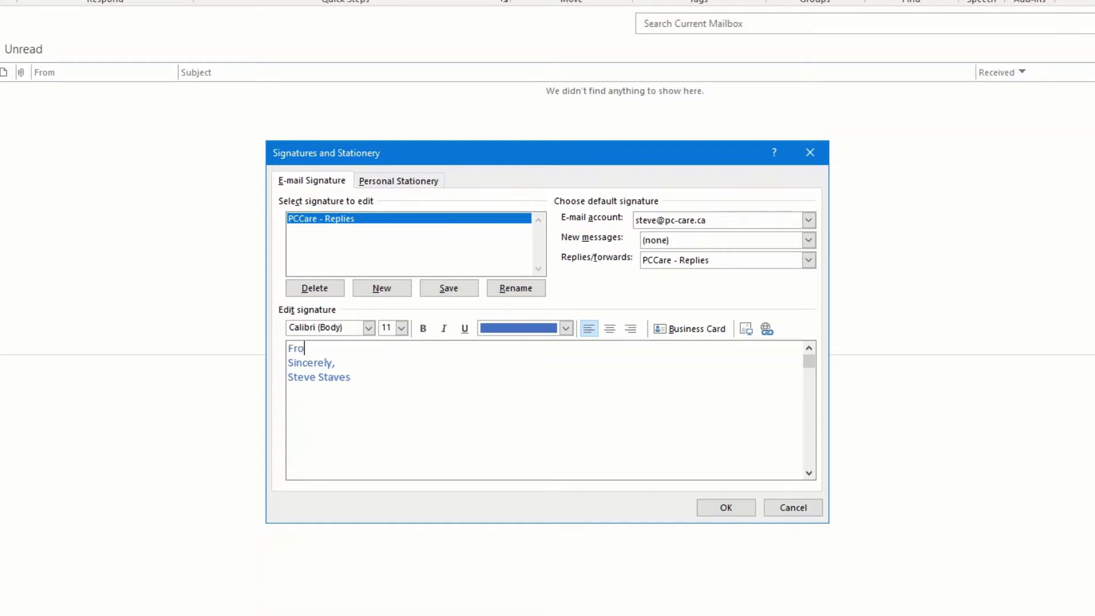
pyautogui.write('m me to yo')
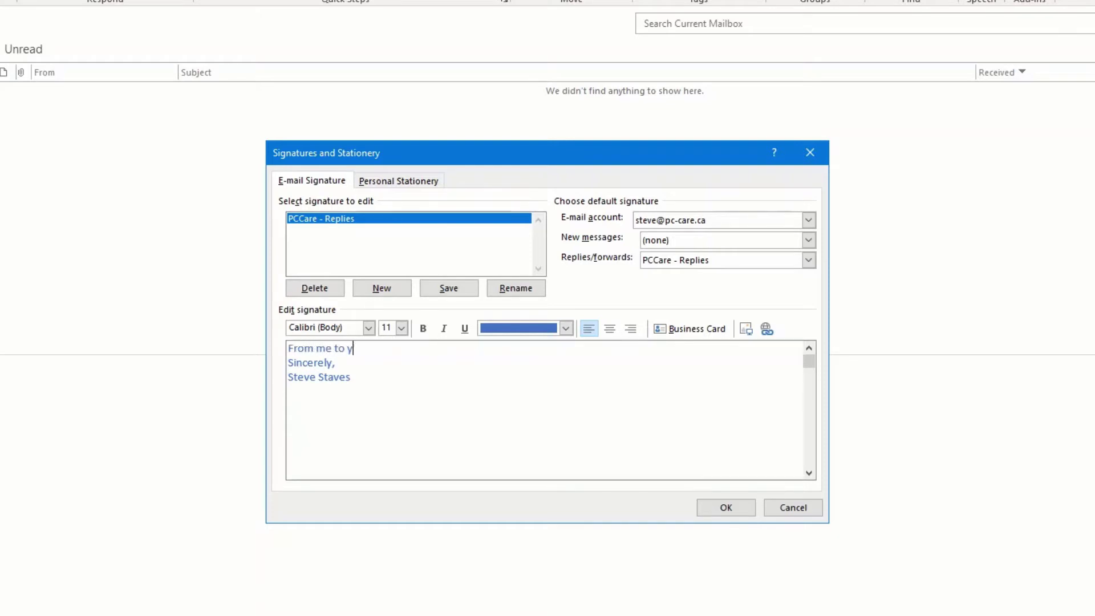
pyautogui.press('BackSpace')
pyautogui.press('BackSpace')
pyautogui.press('BackSpace')
pyautogui.press('BackSpace')
pyautogui.press('BackSpace')
pyautogui.press('BackSpace')
pyautogui.press('BackSpace')
pyautogui.press('BackSpace')
pyautogui.press('BackSpace')
pyautogui.press('BackSpace')
pyautogui.press('BackSpace')
pyautogui.press('BackSpace')
pyautogui.press('BackSpace')
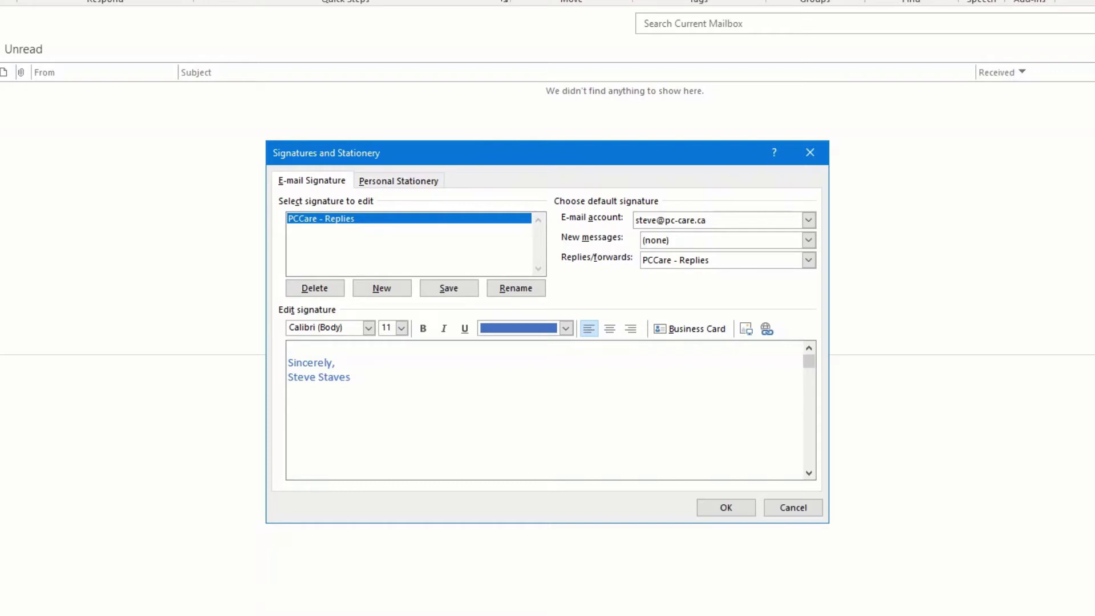
pyautogui.press('Delete')
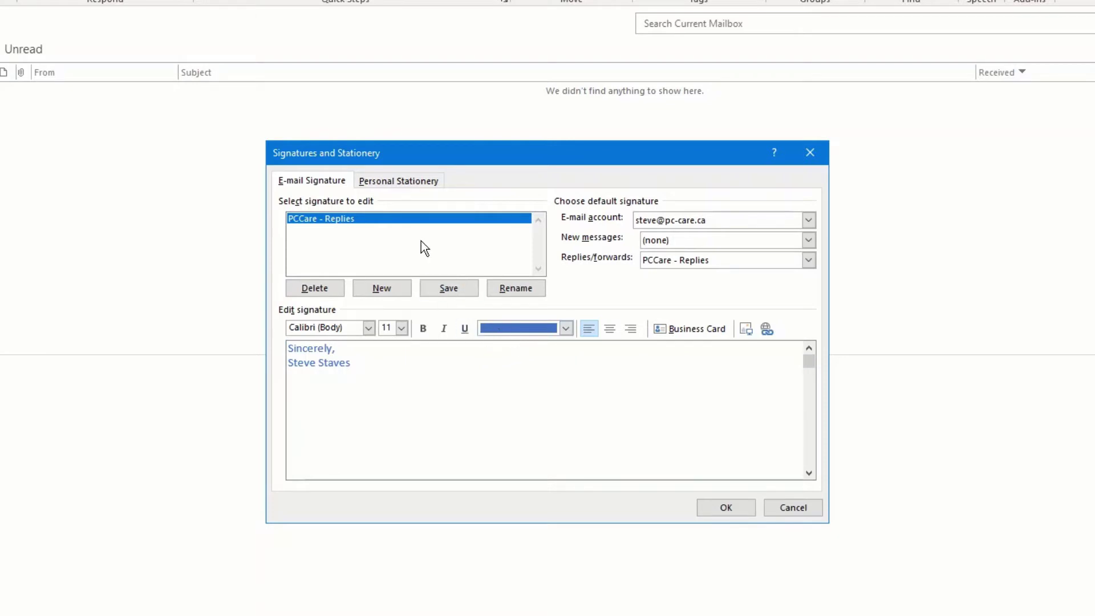
# Step: Try PCCare - Replies as the new-message signature, then set new messages back to none
pyautogui.click(435, 290)
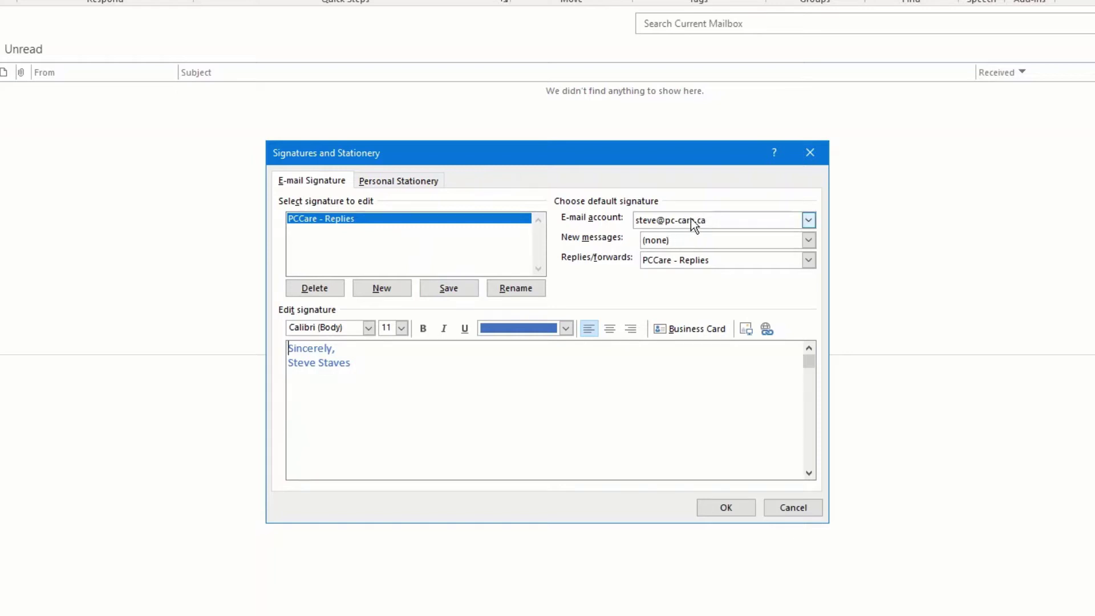
pyautogui.click(659, 242)
pyautogui.click(672, 266)
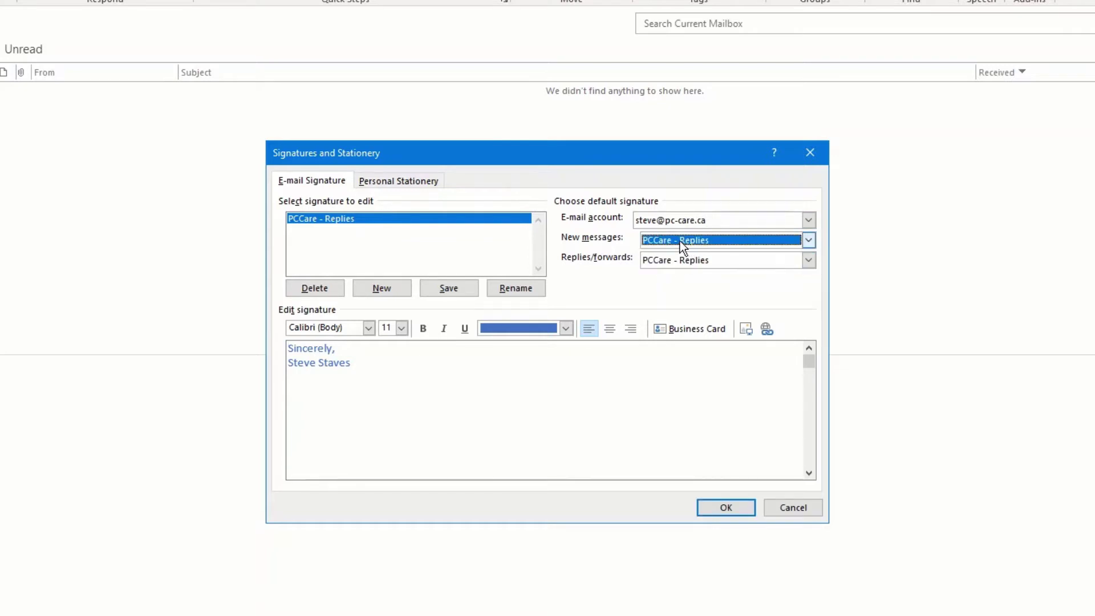
pyautogui.click(679, 241)
pyautogui.click(680, 250)
# Step: Review the reply signature and e-mail account lists, then cancel the signature settings unchanged
pyautogui.click(726, 259)
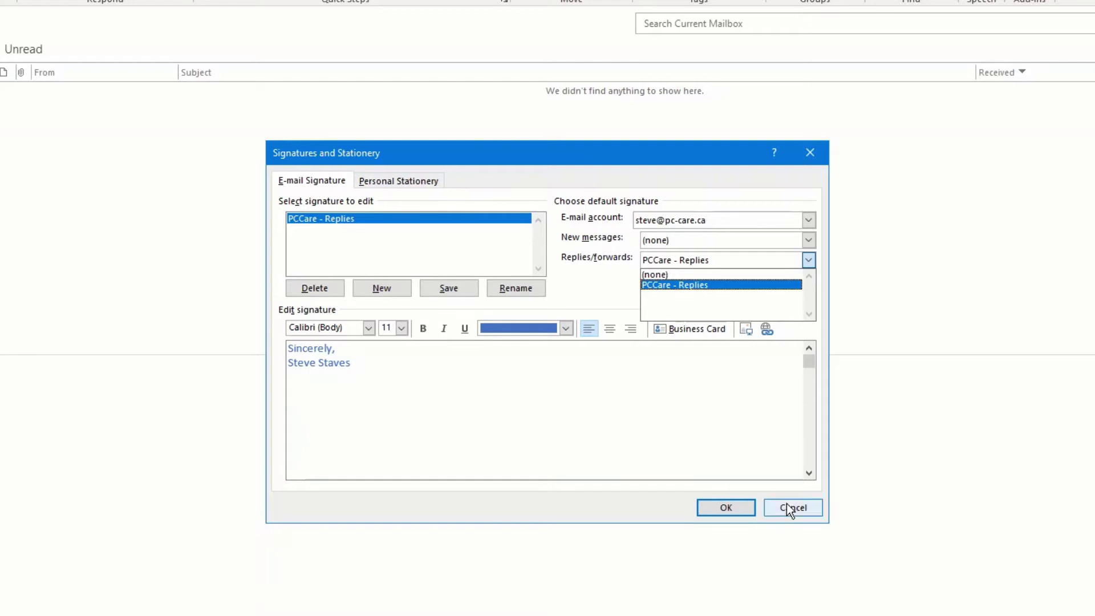
pyautogui.click(724, 221)
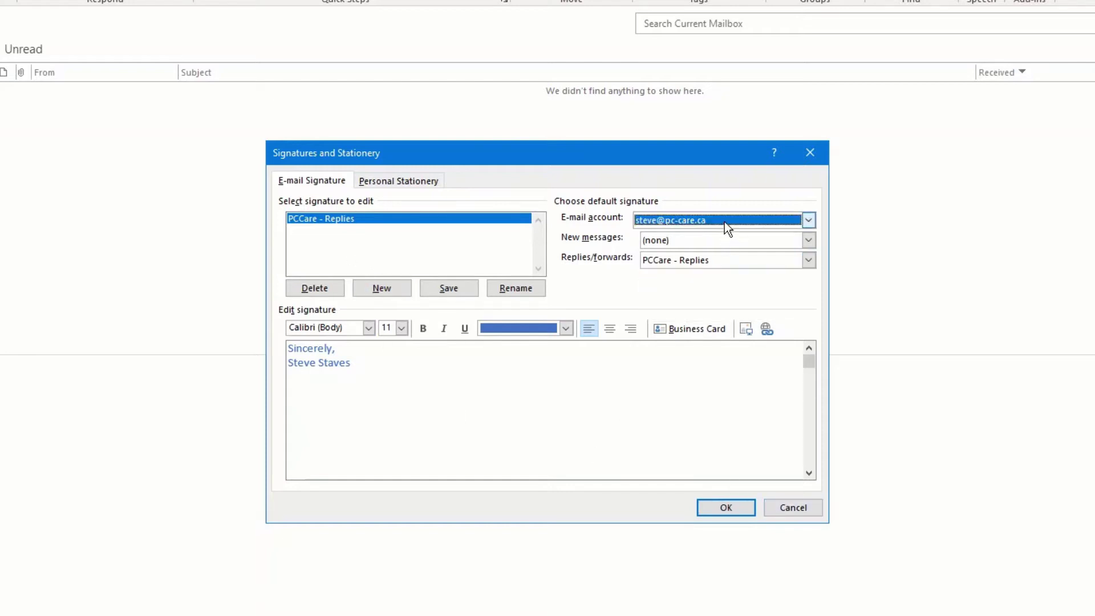
pyautogui.click(808, 220)
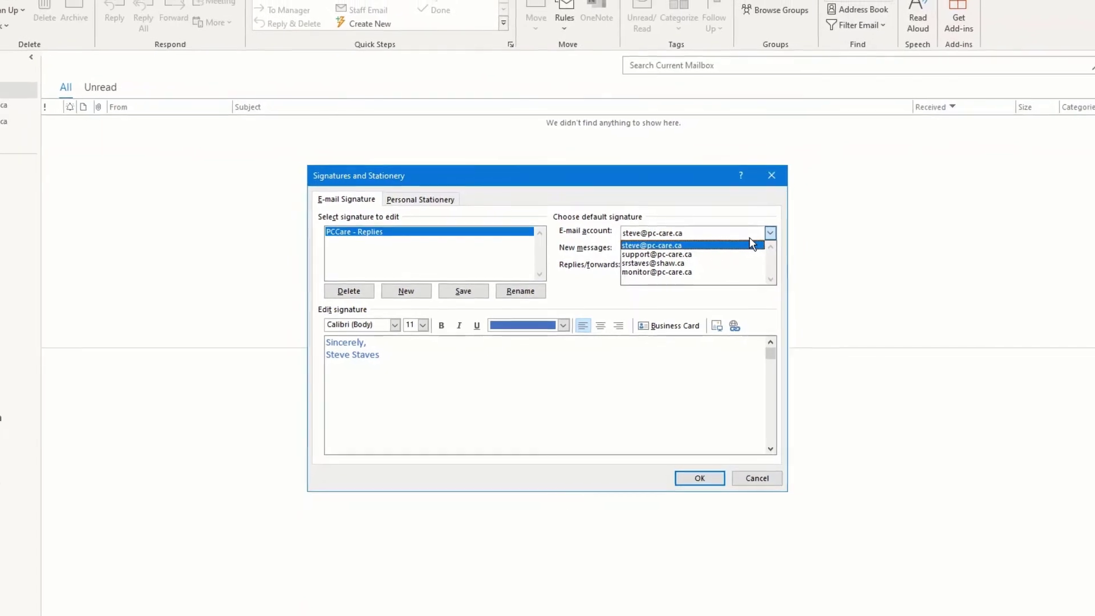
pyautogui.click(750, 473)
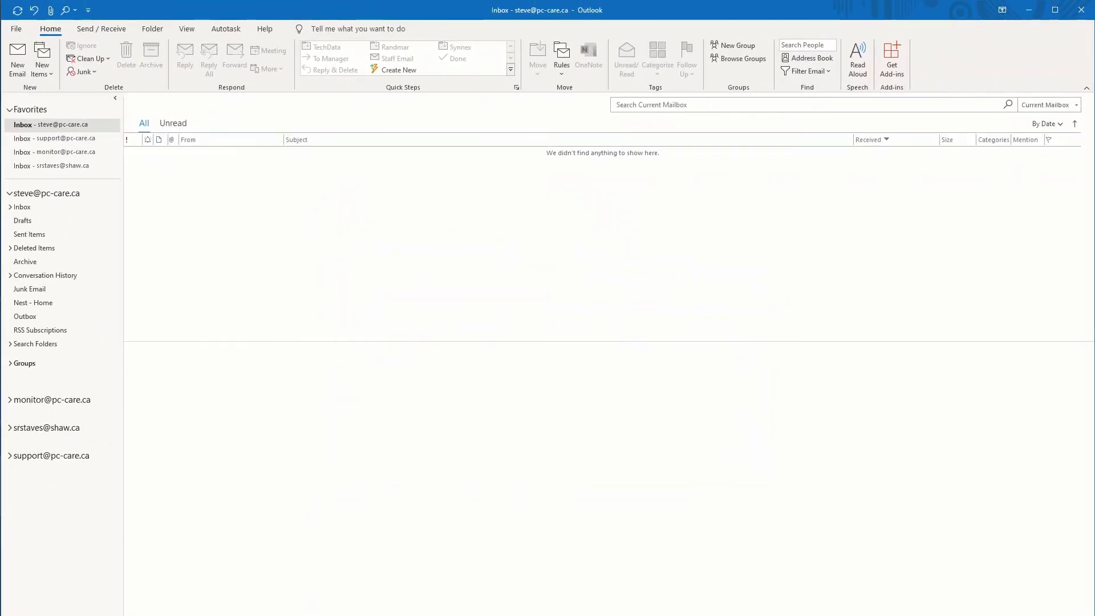
# Step: Sign in to Outlook on the web with the existing account's password and texted verification code
pyautogui.click(323, 614)
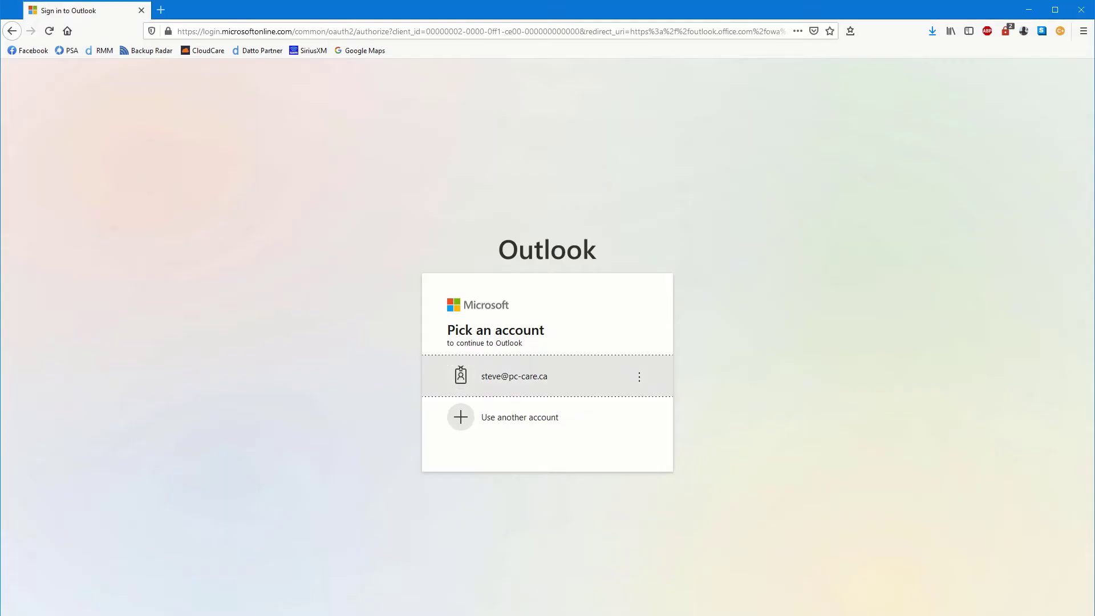
pyautogui.click(532, 380)
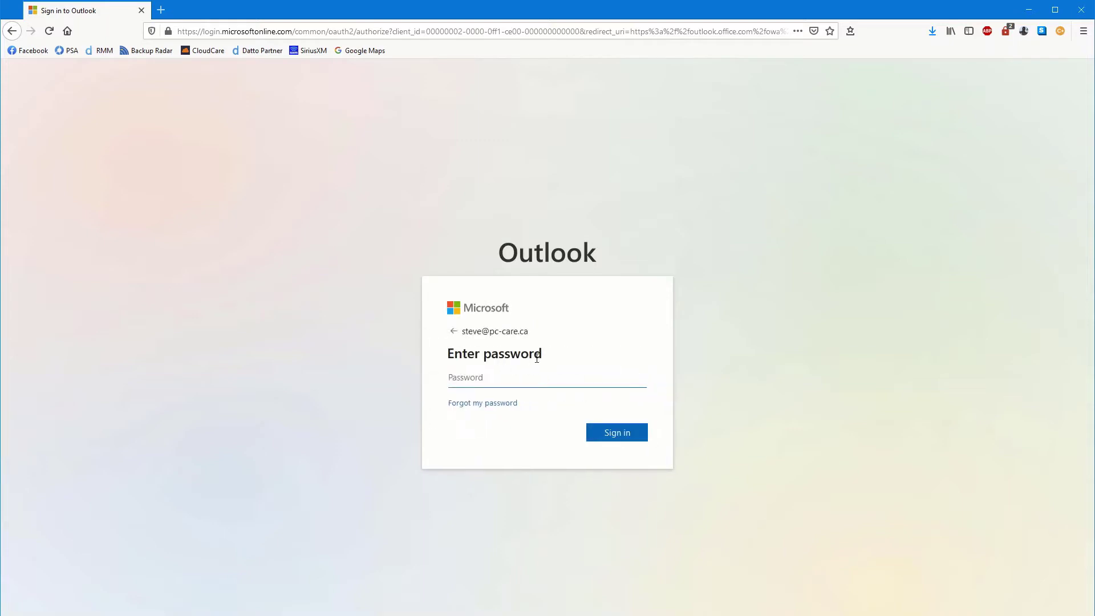
pyautogui.press('BackSpace')
pyautogui.press('BackSpace')
pyautogui.press('BackSpace')
pyautogui.press('BackSpace')
pyautogui.press('BackSpace')
pyautogui.press('Return')
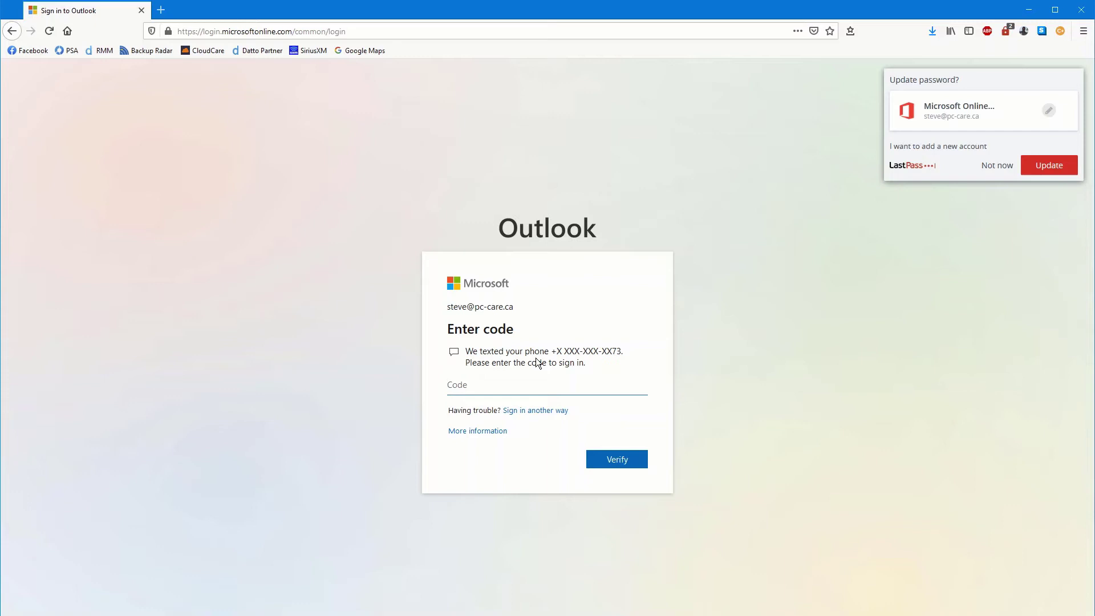
pyautogui.press('Return')
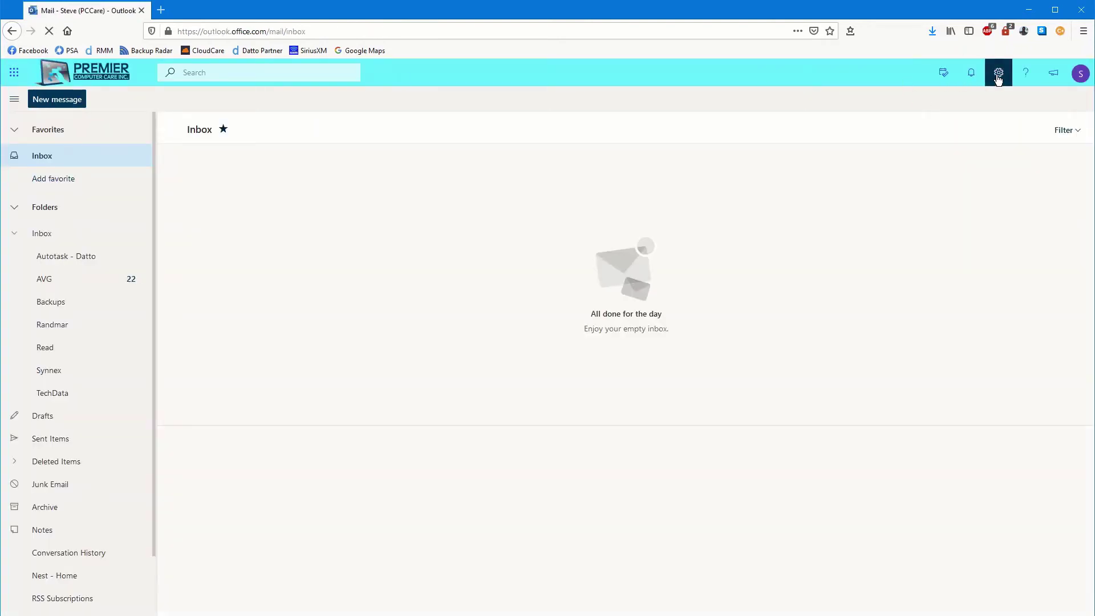
# Step: Open View all Outlook settings from the gear and scroll through the Mail Layout page
pyautogui.click(997, 74)
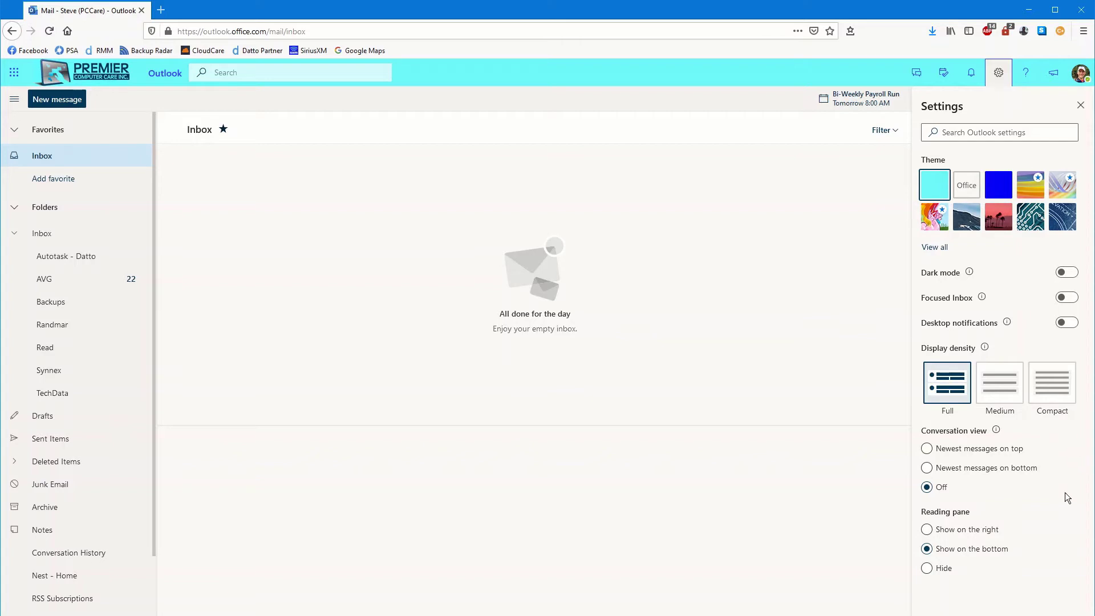
pyautogui.click(969, 604)
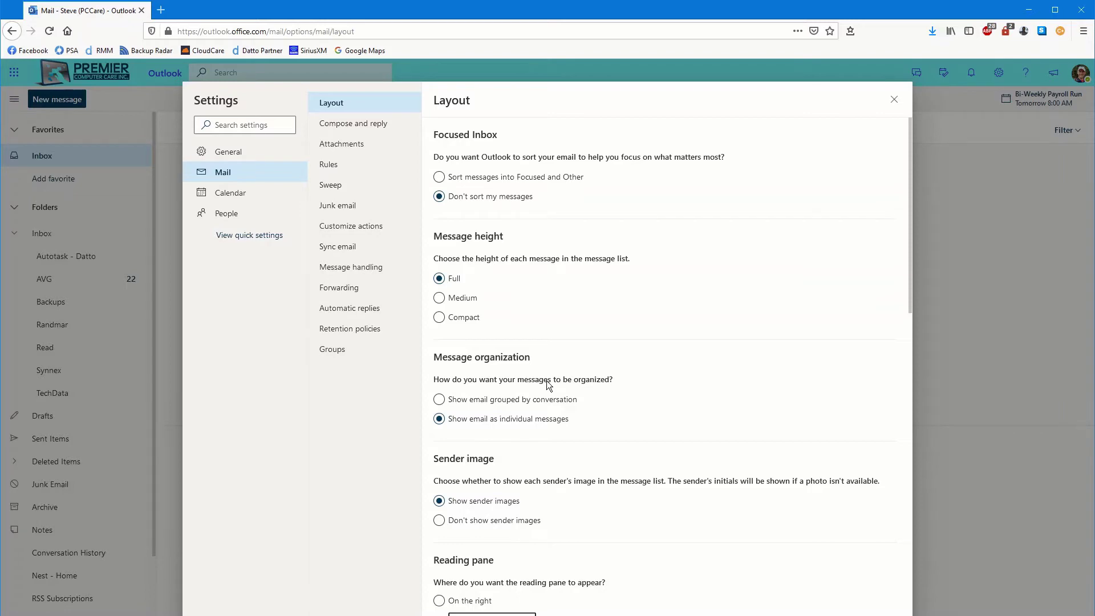
pyautogui.scroll(-4, 572, 302)
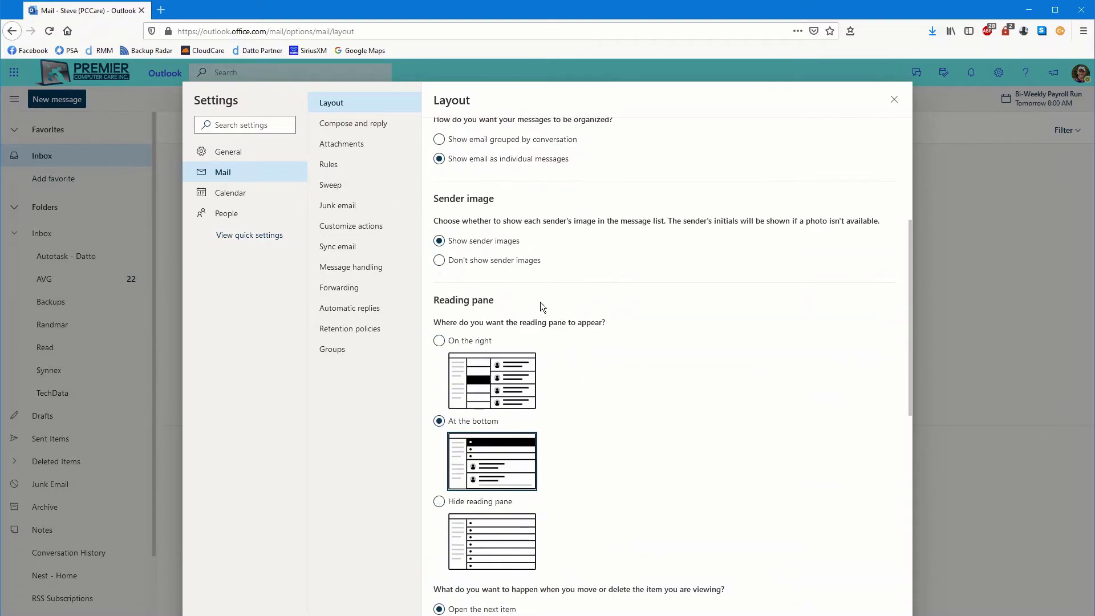
pyautogui.scroll(-6, 539, 307)
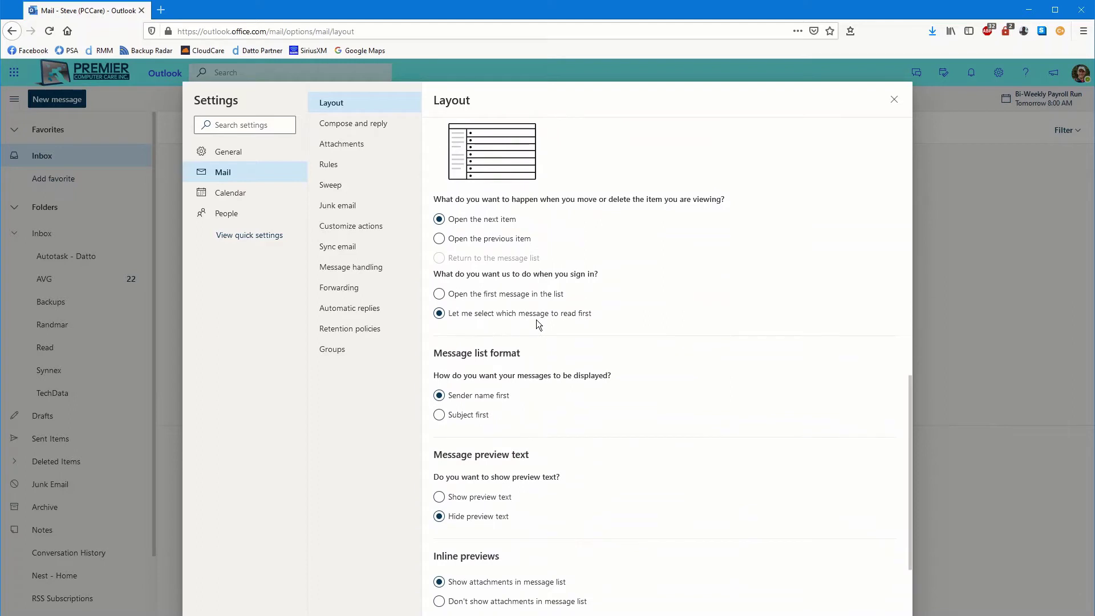
pyautogui.scroll(-3, 534, 317)
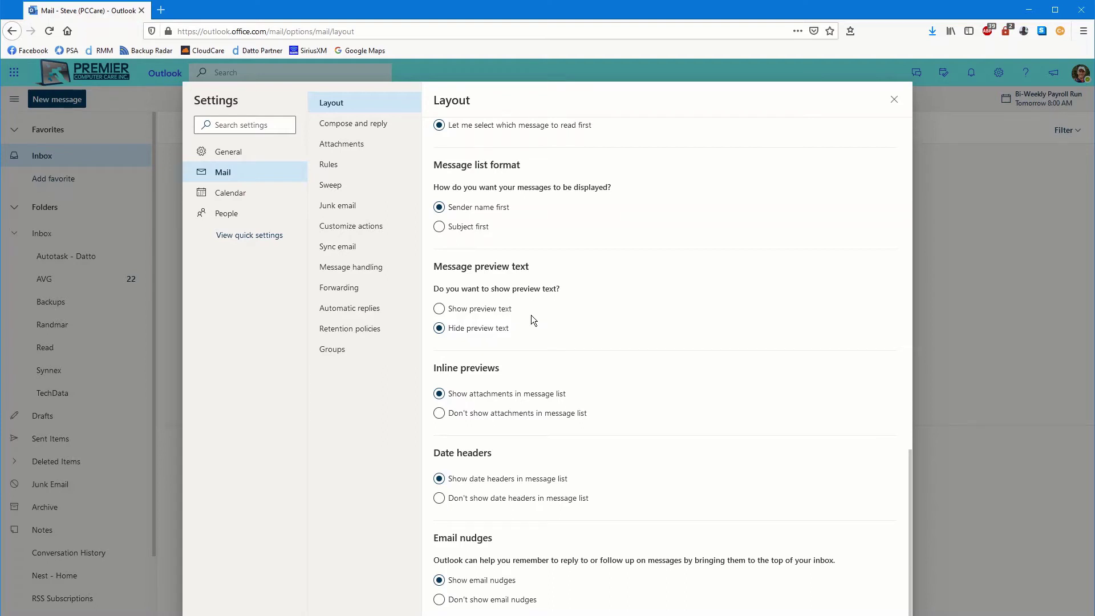
pyautogui.scroll(6, 560, 345)
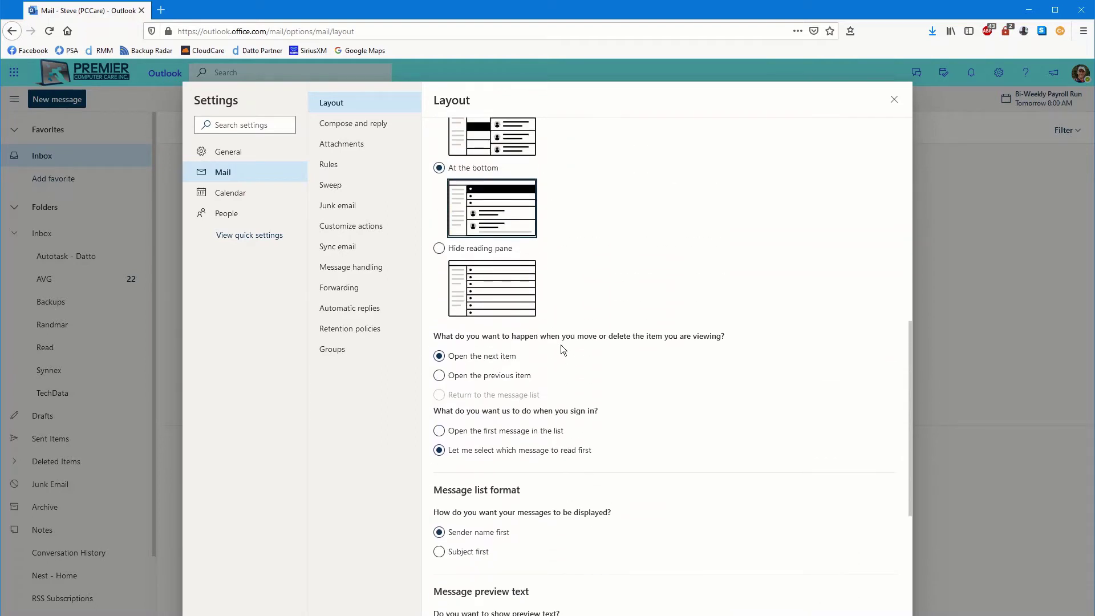
pyautogui.scroll(1, 575, 353)
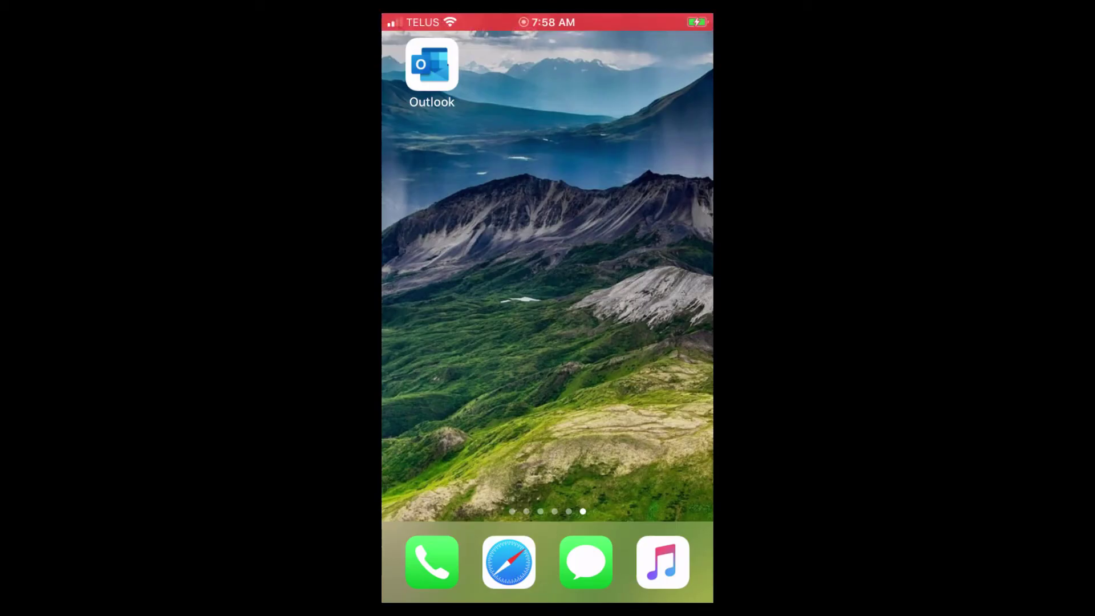
# Step: In the iPhone Outlook app, open Settings > Signature and delete the trailing space after the name
pyautogui.click(432, 64)
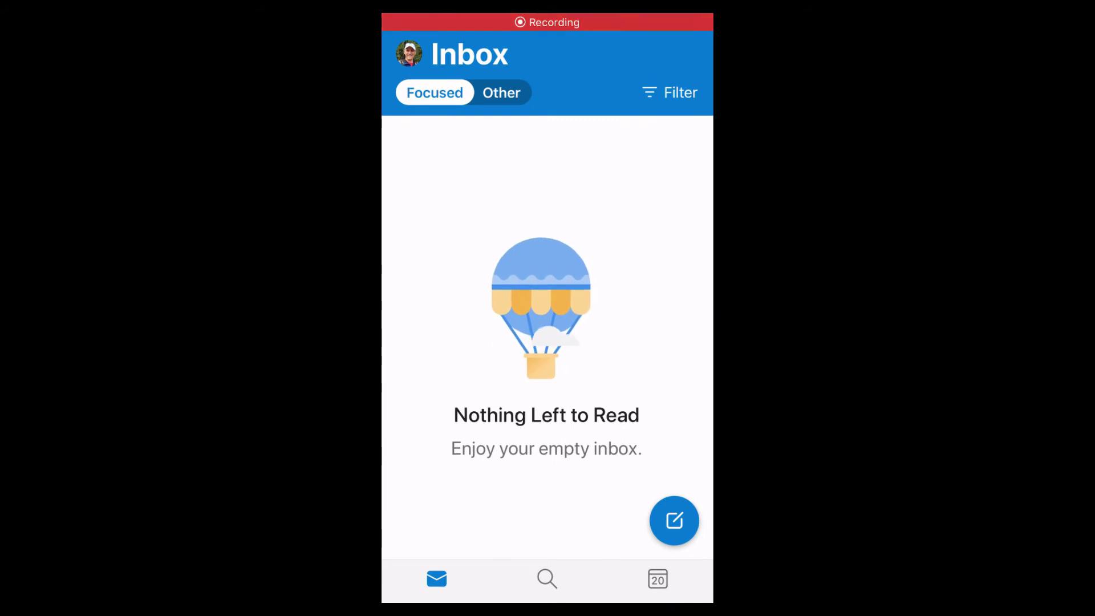
pyautogui.click(409, 53)
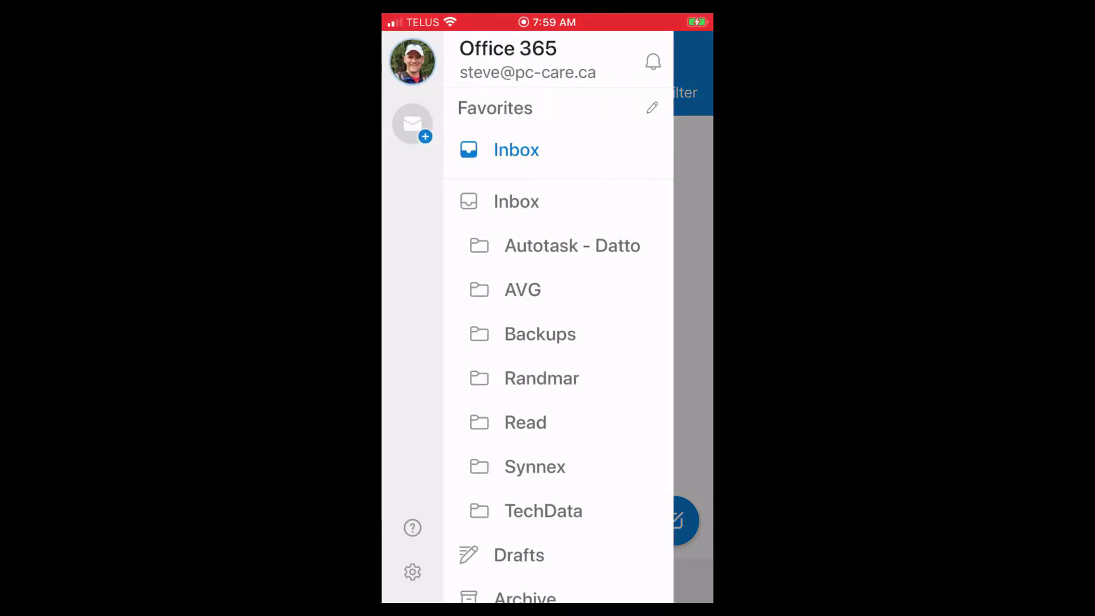
pyautogui.click(399, 593)
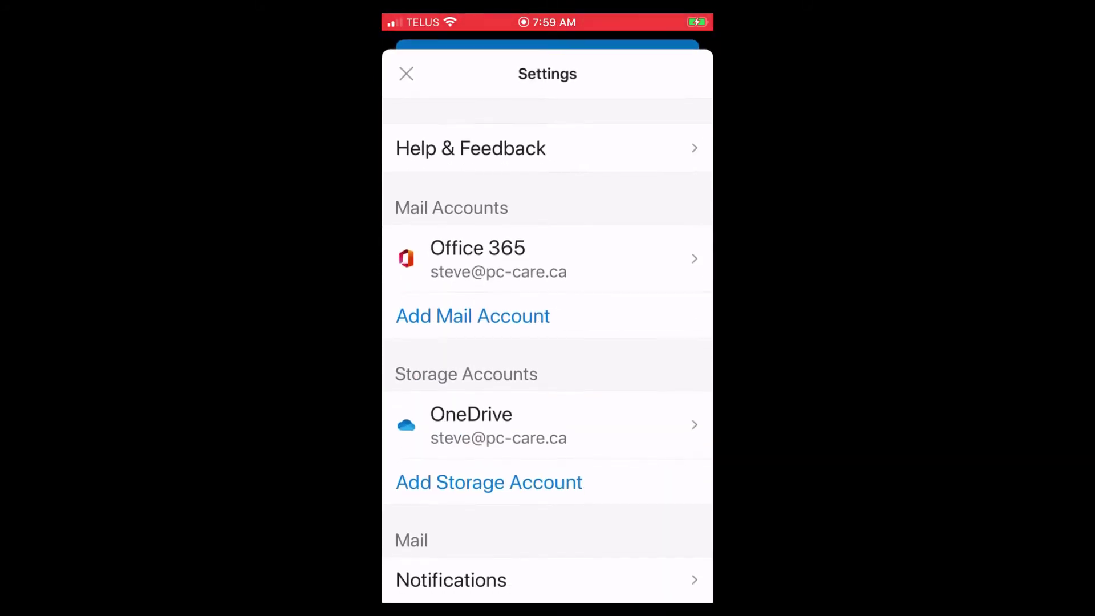
pyautogui.scroll(-3, 548, 319)
pyautogui.scroll(-2, 548, 350)
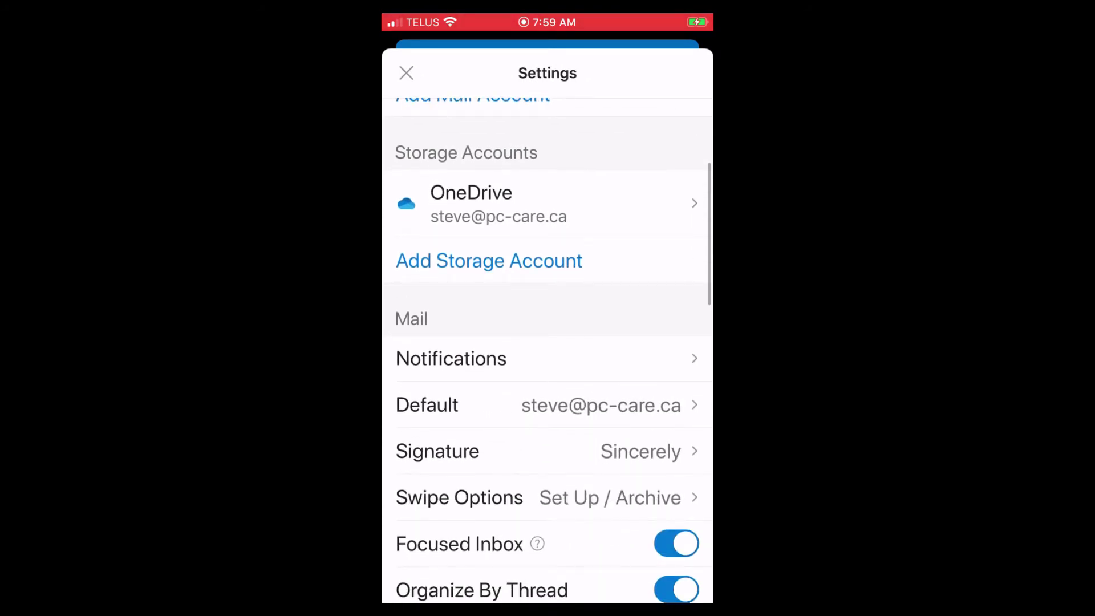
pyautogui.click(437, 451)
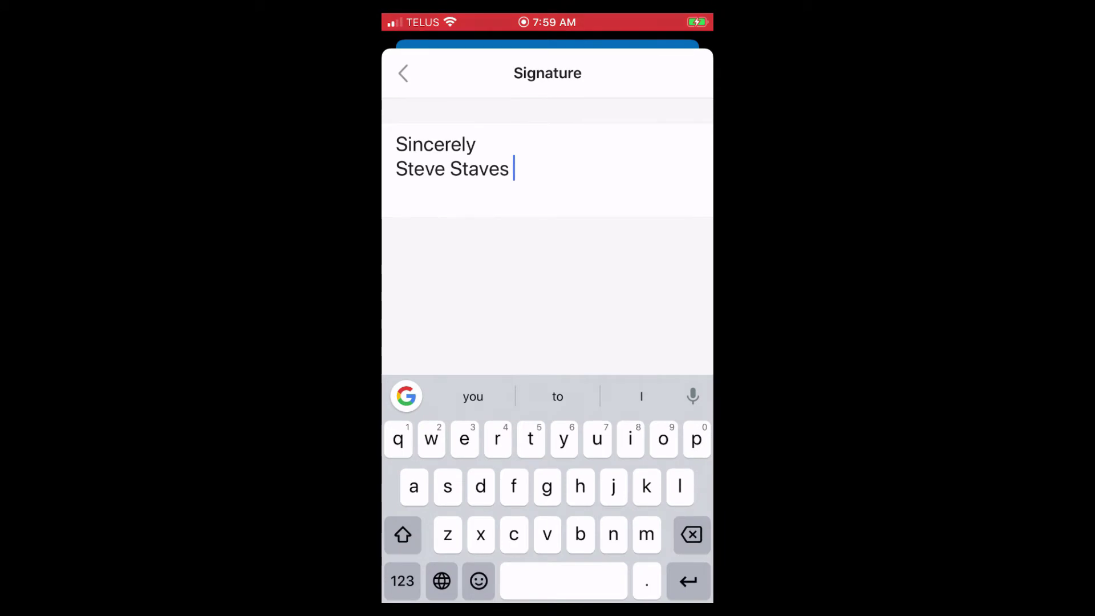
pyautogui.press('BackSpace')
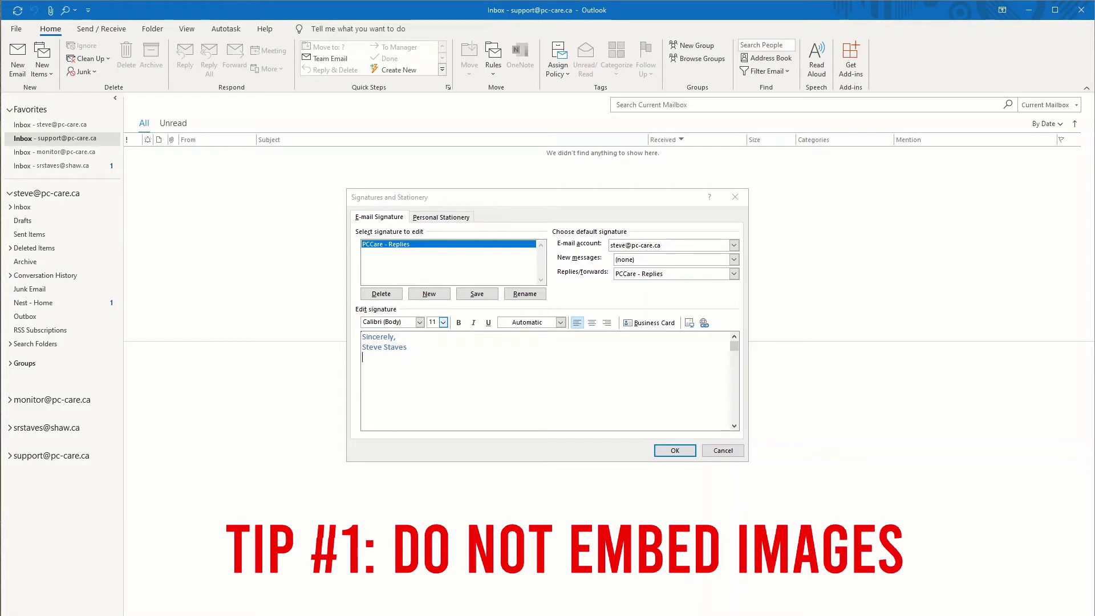
# Step: Insert Pictures\2012\Mad-Moos-Ultra_Sep-23-2012.jpg into the PCCare - Replies signature
pyautogui.click(691, 324)
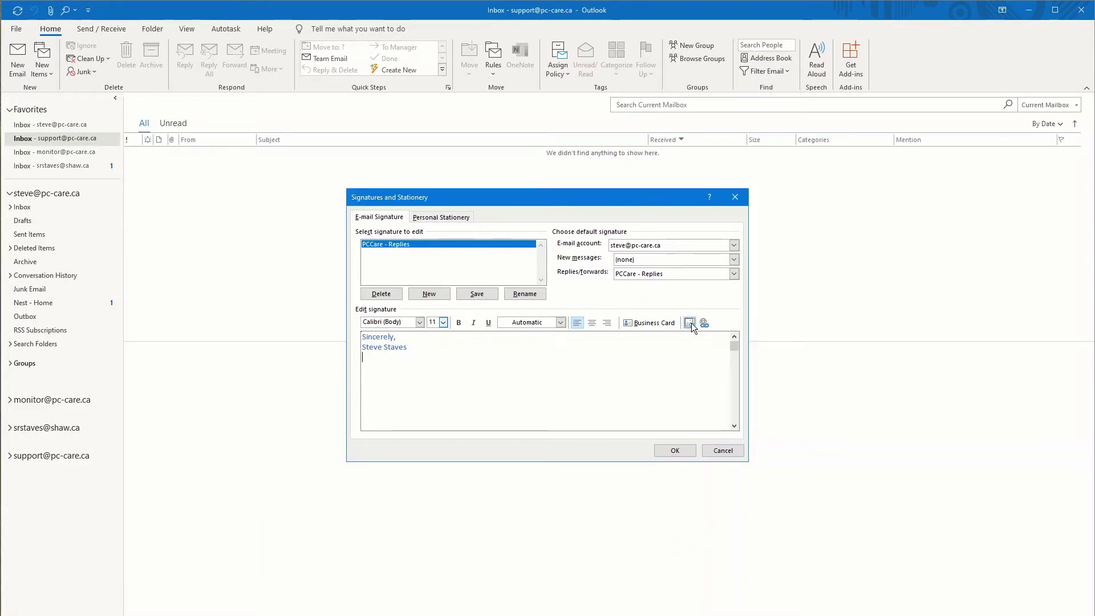
pyautogui.click(691, 322)
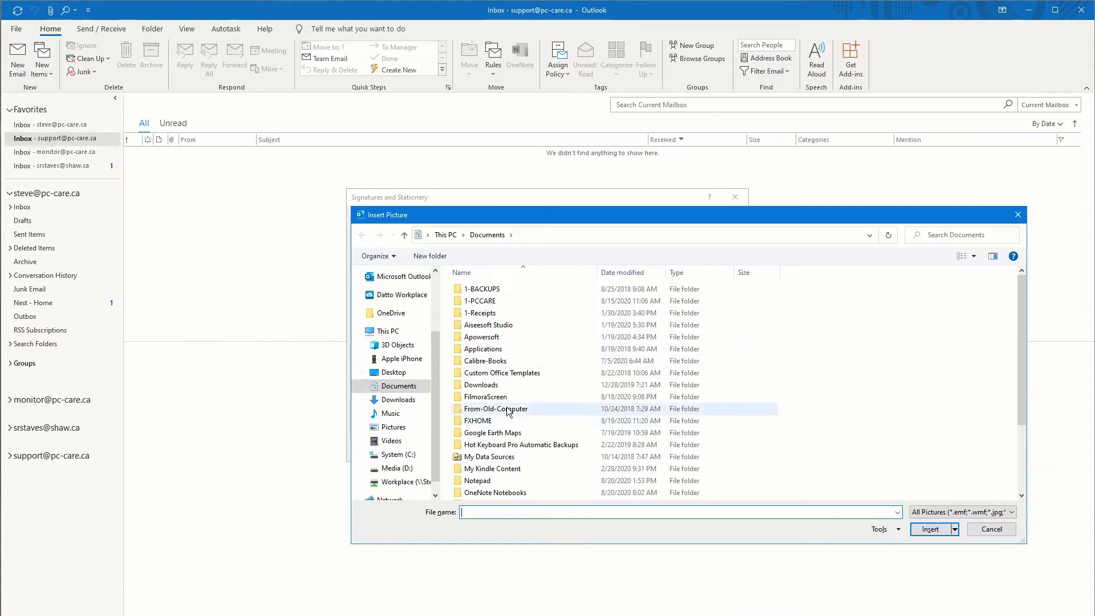
pyautogui.click(393, 428)
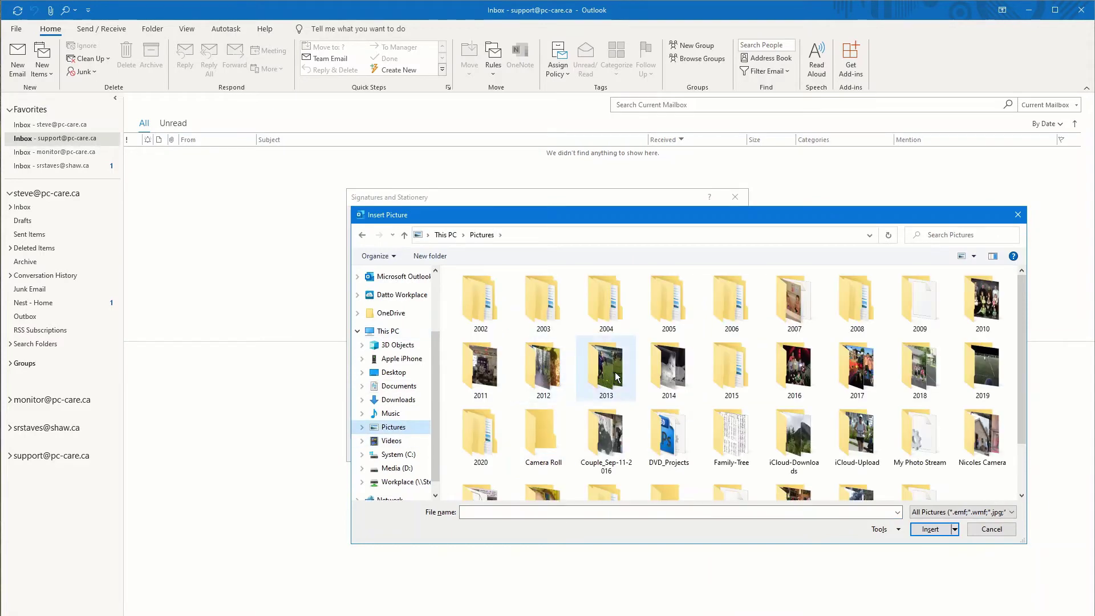
pyautogui.doubleClick(543, 367)
pyautogui.doubleClick(864, 376)
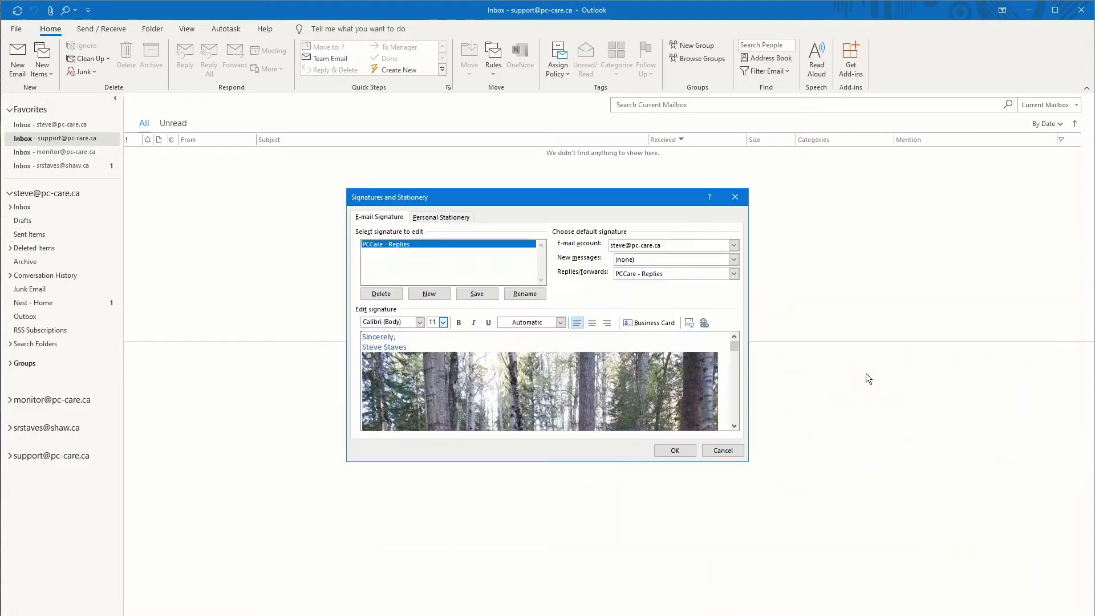
pyautogui.click(734, 397)
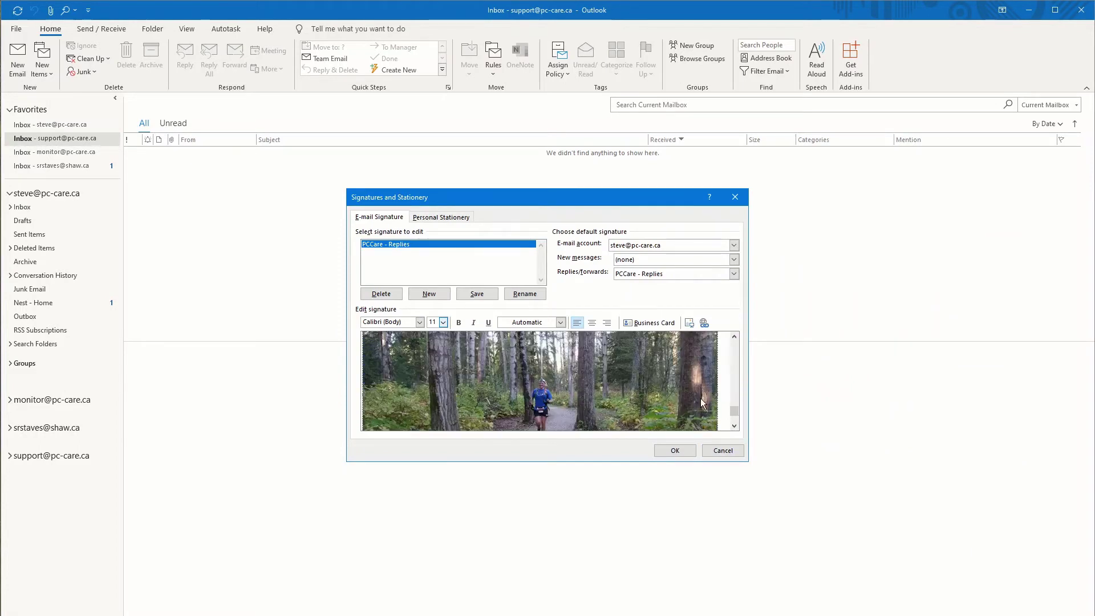
pyautogui.scroll(-2, 702, 398)
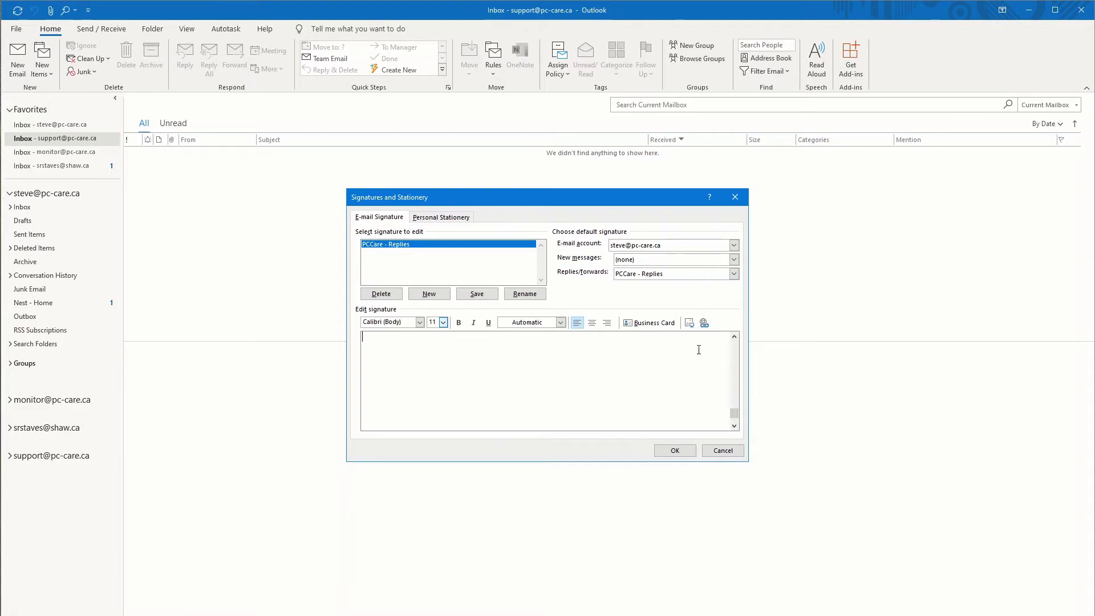
pyautogui.click(733, 346)
pyautogui.click(693, 325)
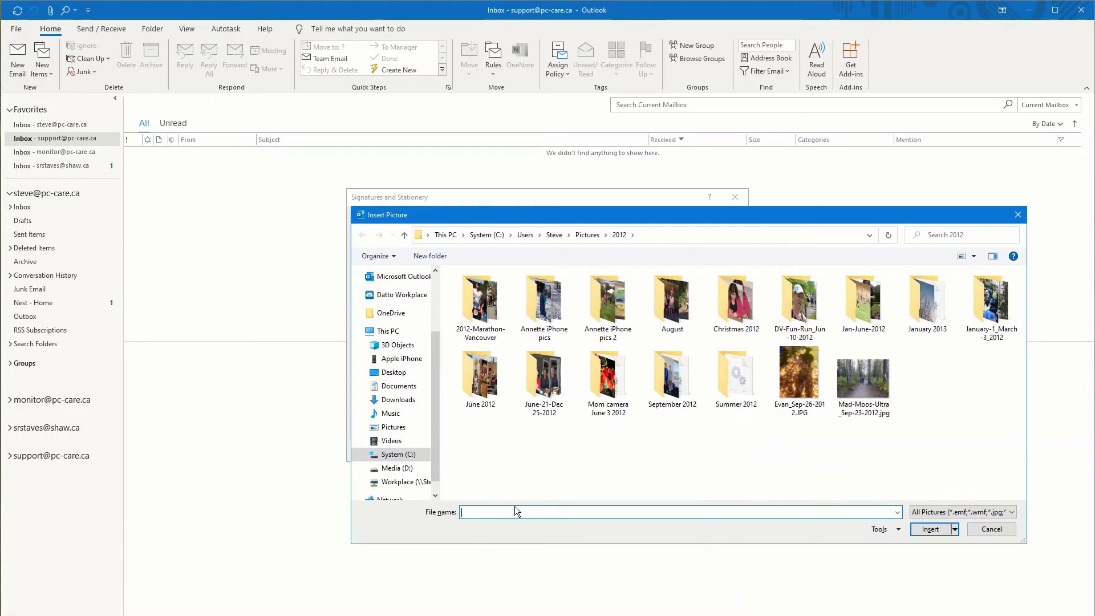
pyautogui.write('http://www.pc-care.ca/colLogo.jpg')
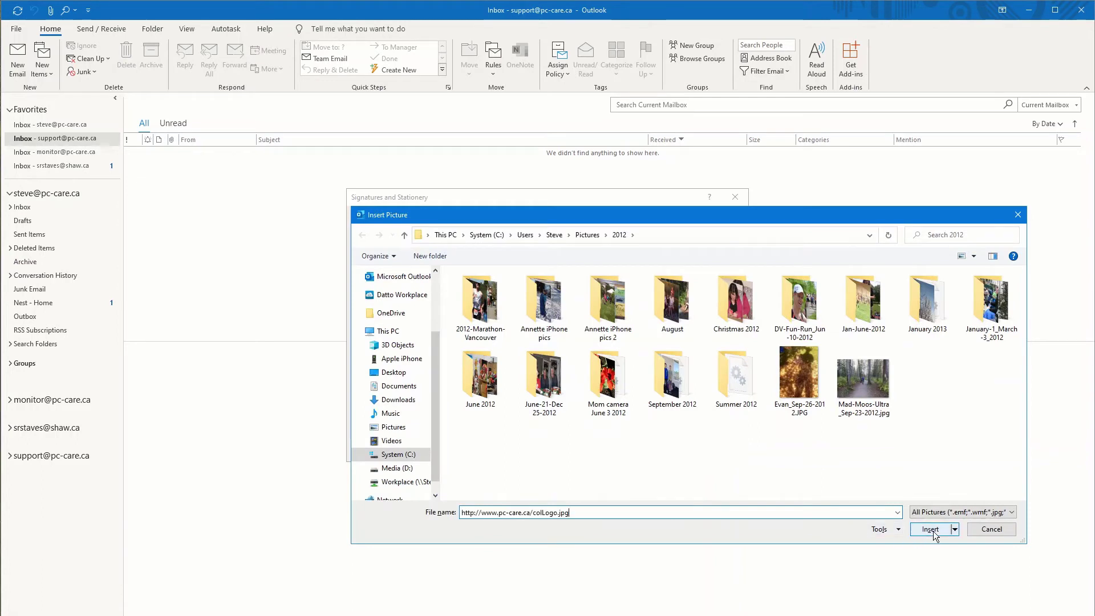
pyautogui.click(932, 530)
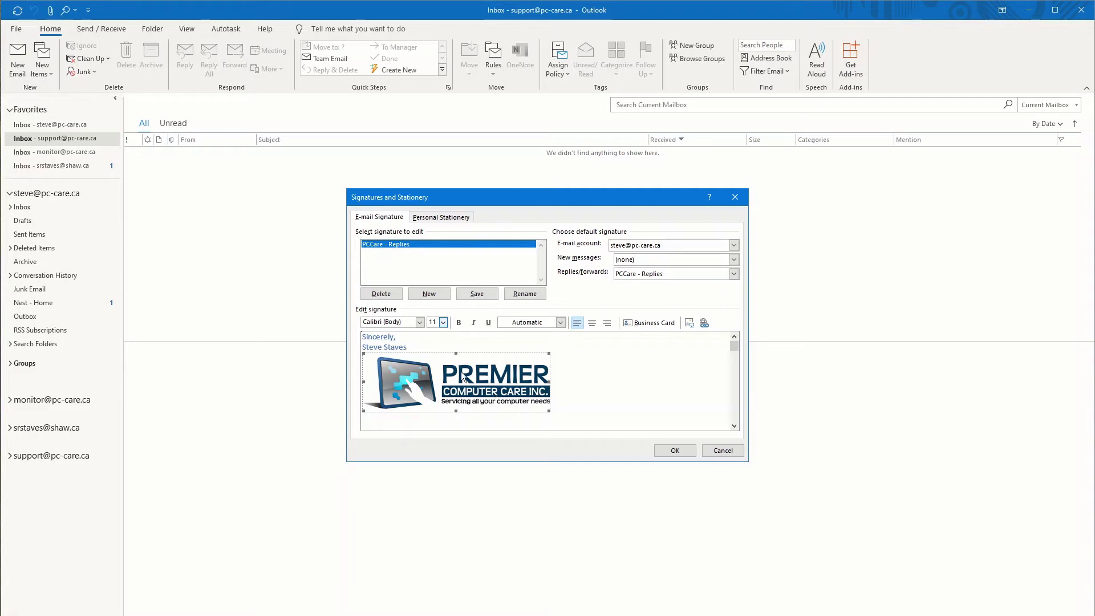
# Step: Change the signer's name line to the Kunstler Script font
pyautogui.moveTo(411, 347); pyautogui.dragTo(363, 347)
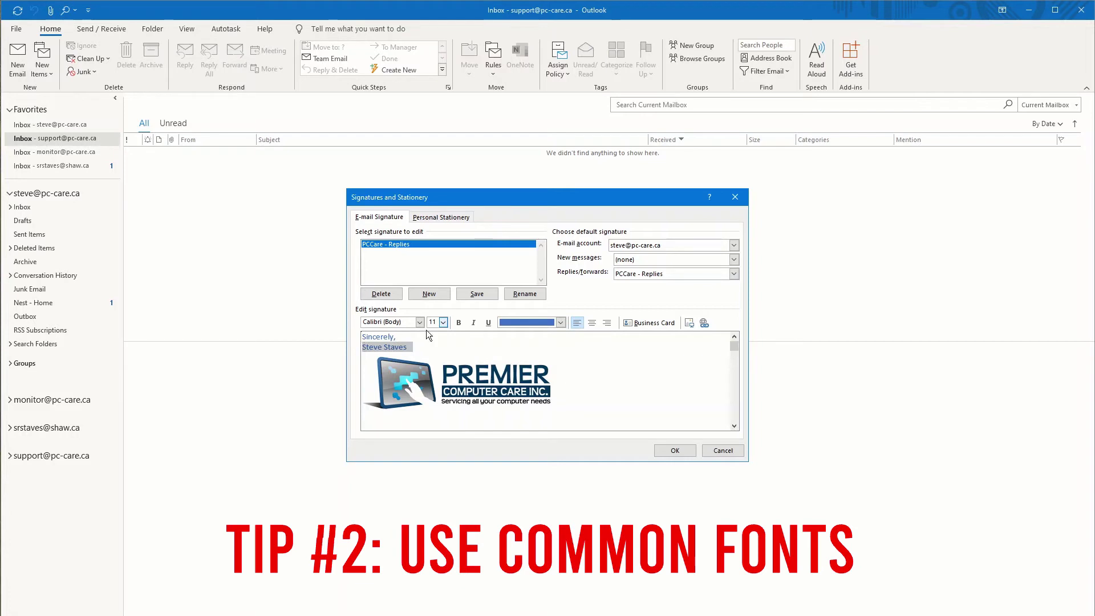
pyautogui.click(416, 322)
pyautogui.click(420, 323)
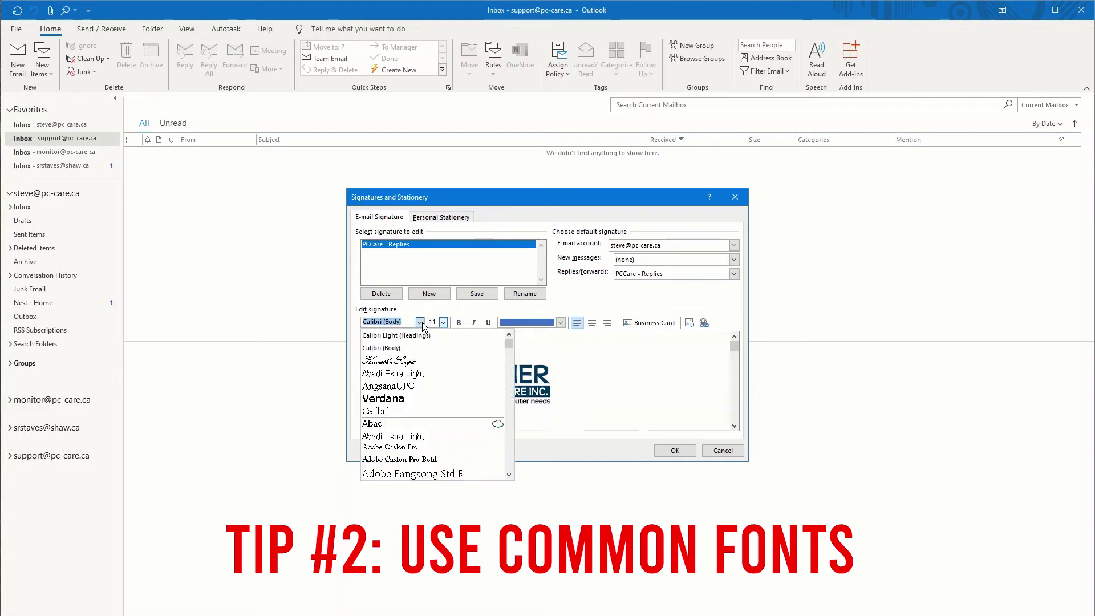
pyautogui.click(415, 346)
pyautogui.click(419, 345)
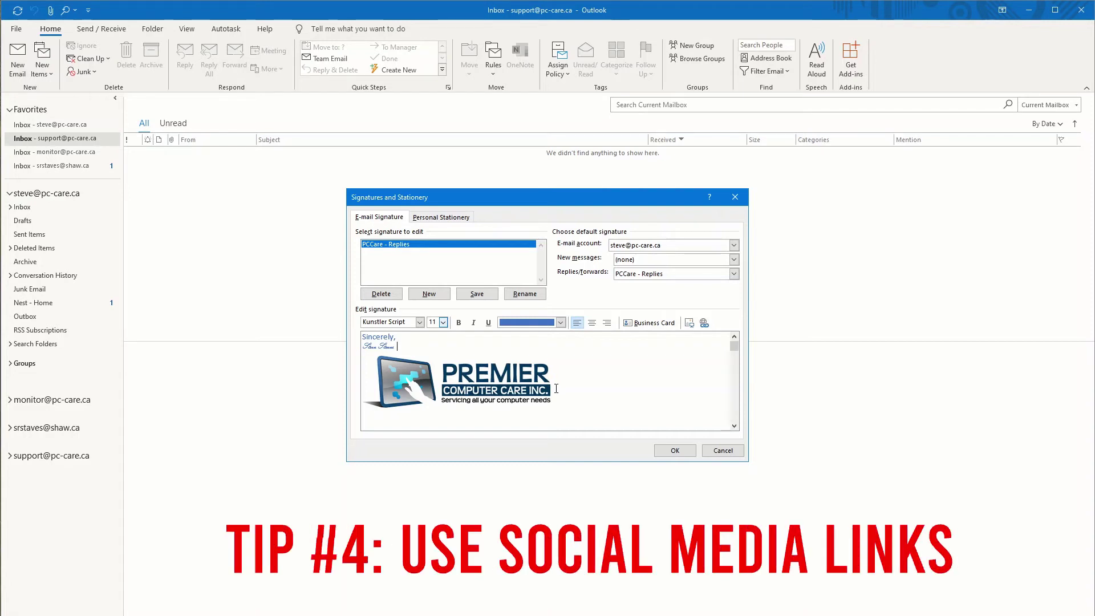
# Step: Set the signer's name line back to Calibri (Body)
pyautogui.click(399, 337)
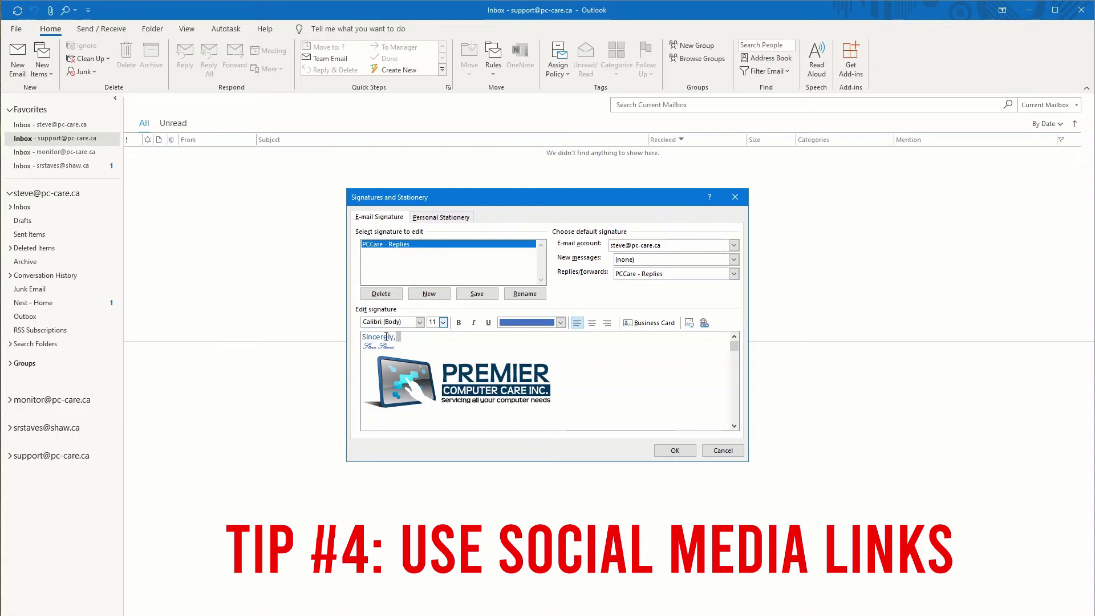
pyautogui.moveTo(383, 337); pyautogui.dragTo(371, 346)
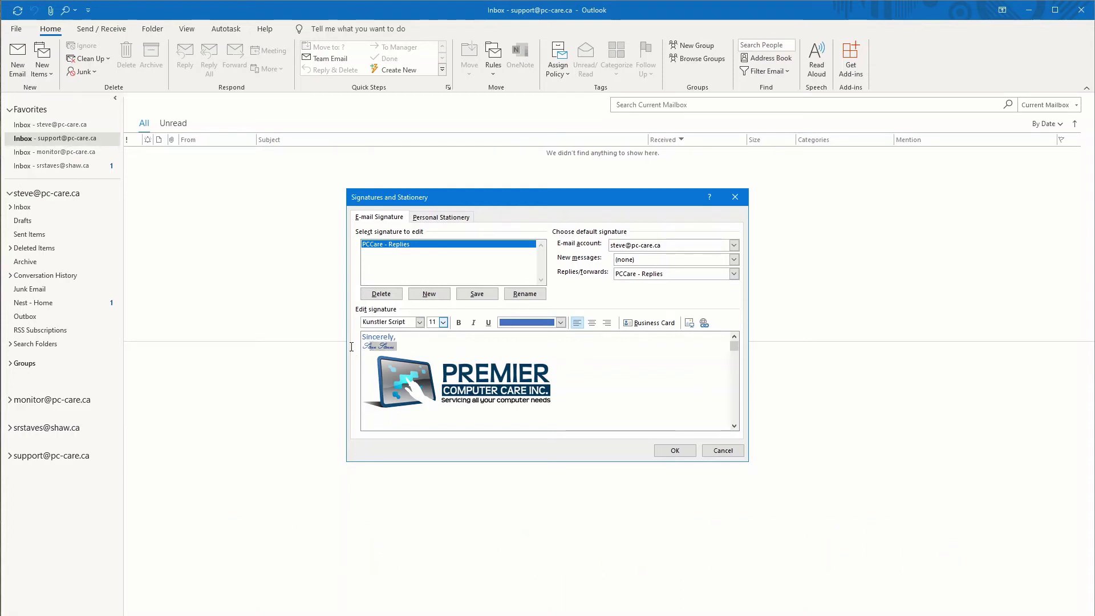
pyautogui.click(419, 322)
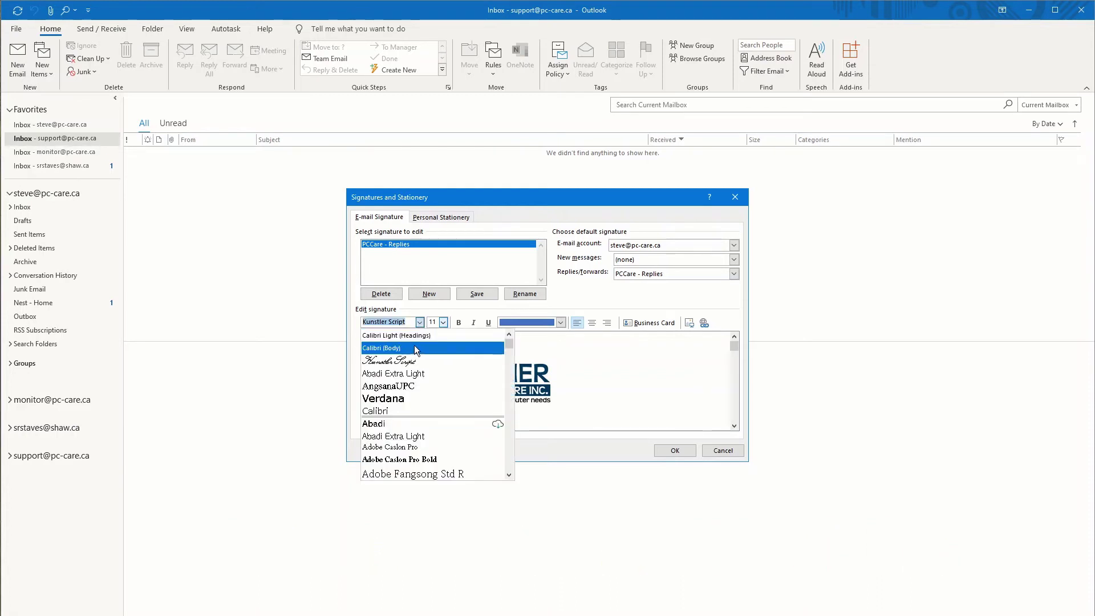
pyautogui.click(415, 348)
# Step: Delete the Premier Computer Care logo and select the 'Sincerely,' line
pyautogui.click(566, 386)
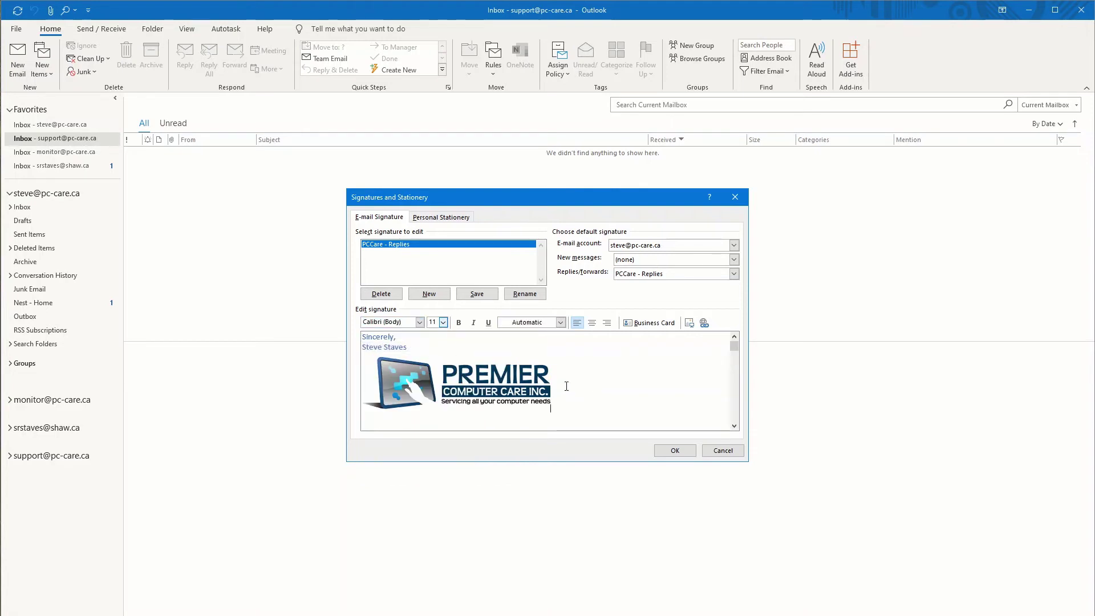
pyautogui.press('BackSpace')
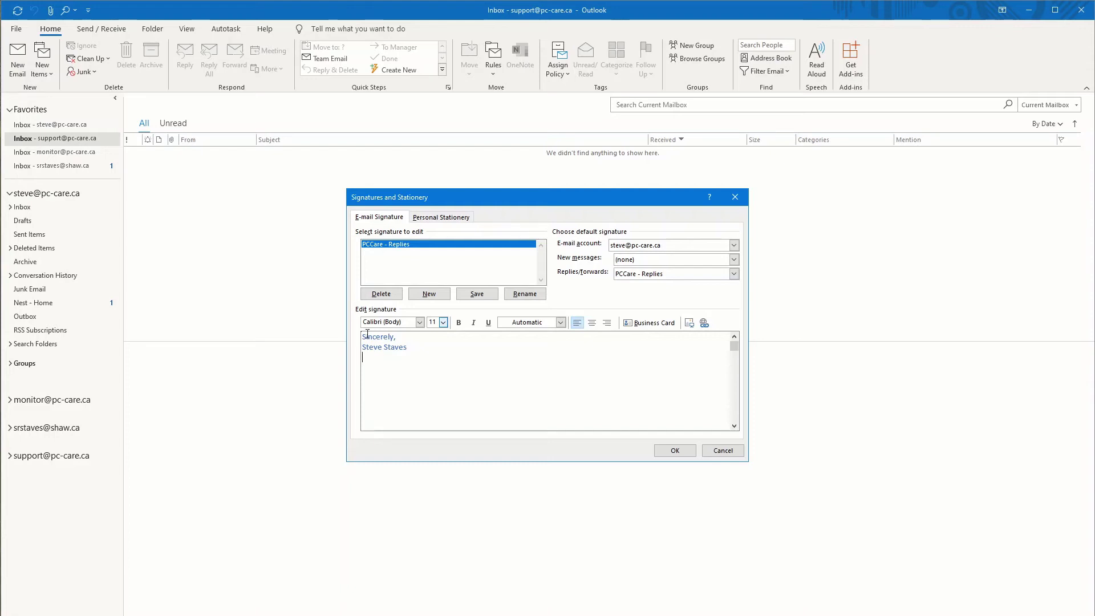
pyautogui.moveTo(396, 337); pyautogui.dragTo(358, 340)
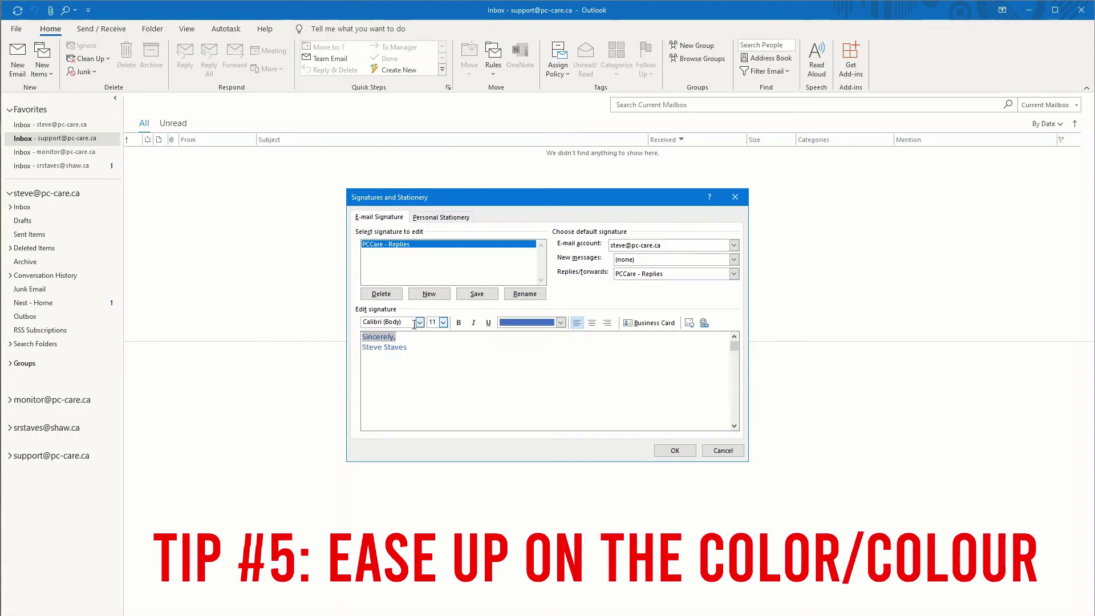
# Step: Colour the 'Sincerely,' line orange, then reselect it to check the new colour
pyautogui.click(540, 321)
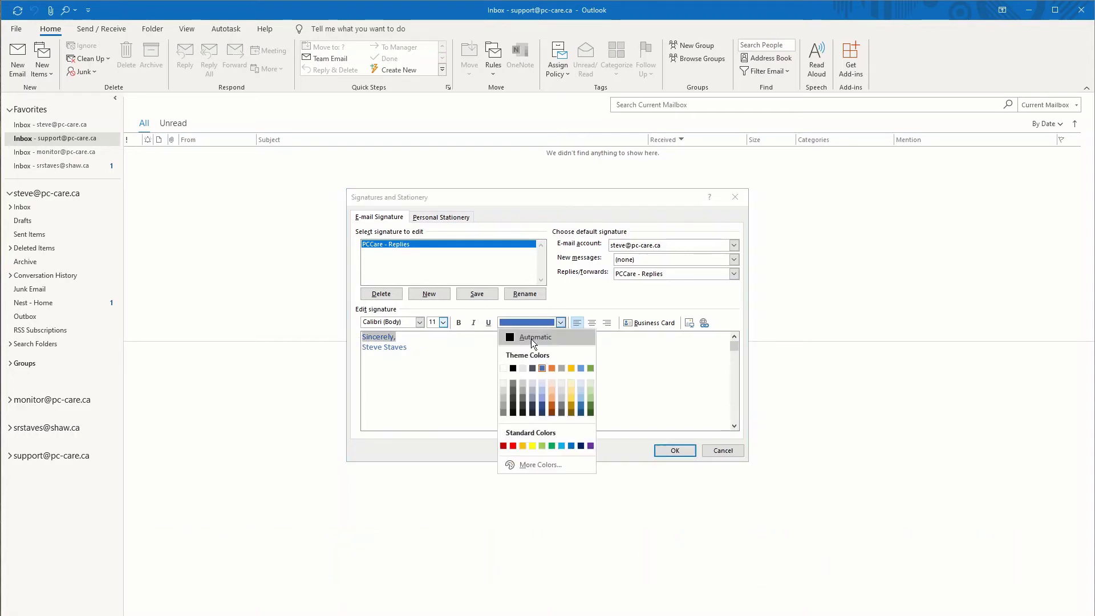
pyautogui.click(552, 368)
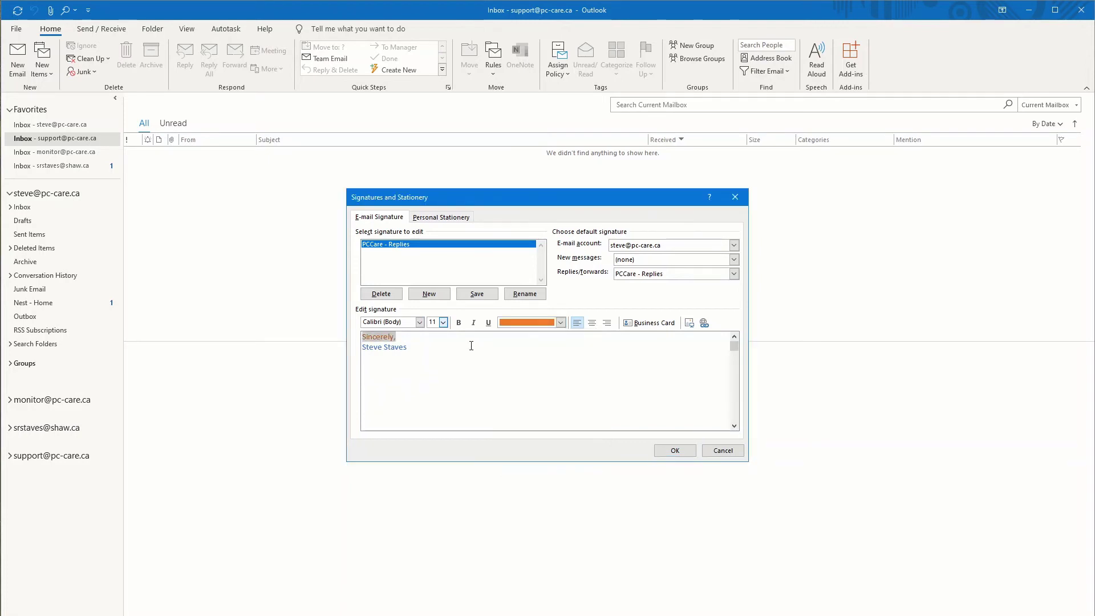
pyautogui.click(471, 345)
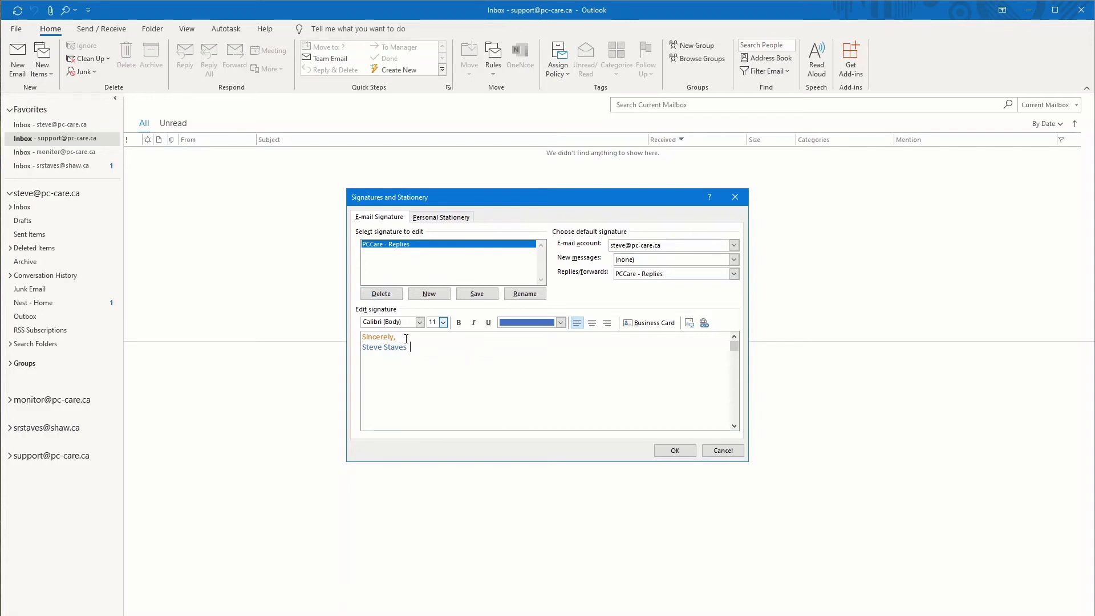
pyautogui.moveTo(406, 338); pyautogui.dragTo(359, 341)
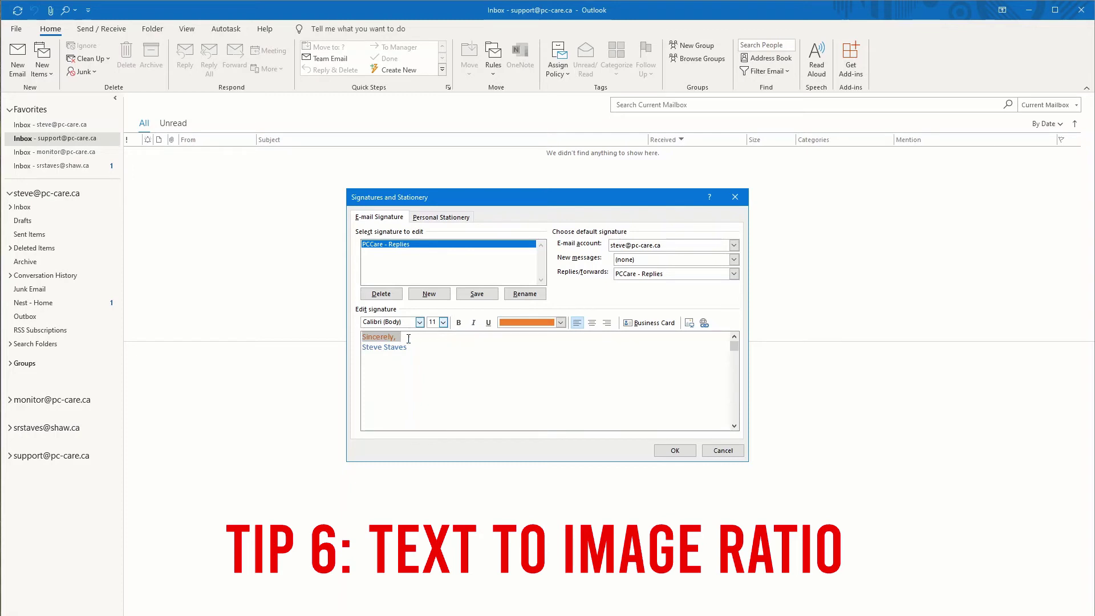
# Step: Insert the logo image from its pasted web address, then delete it again
pyautogui.click(689, 323)
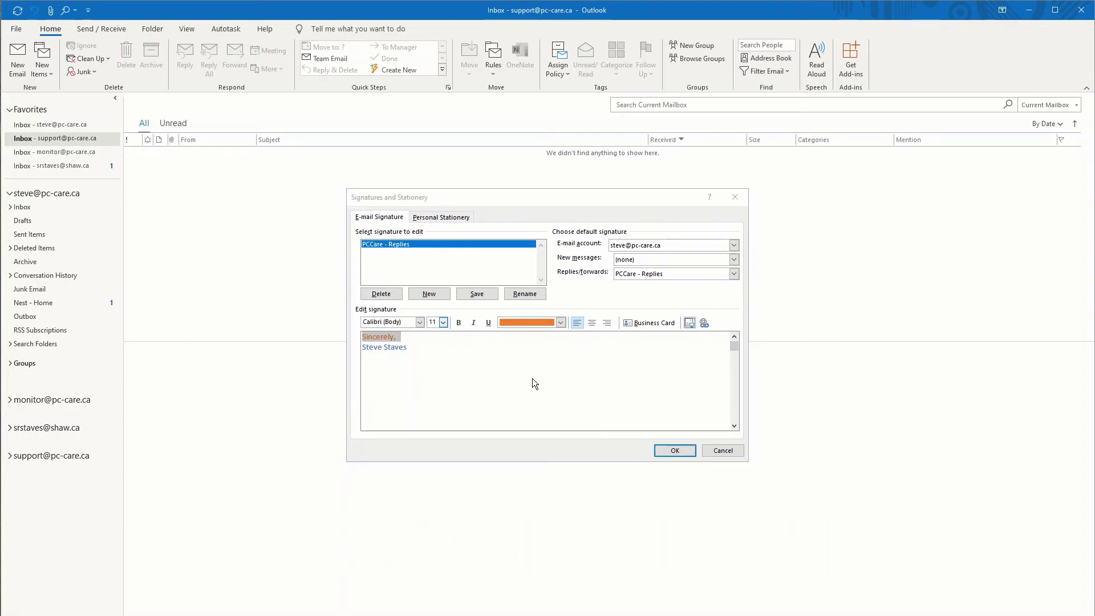
pyautogui.hotkey('ctrl', 'v')
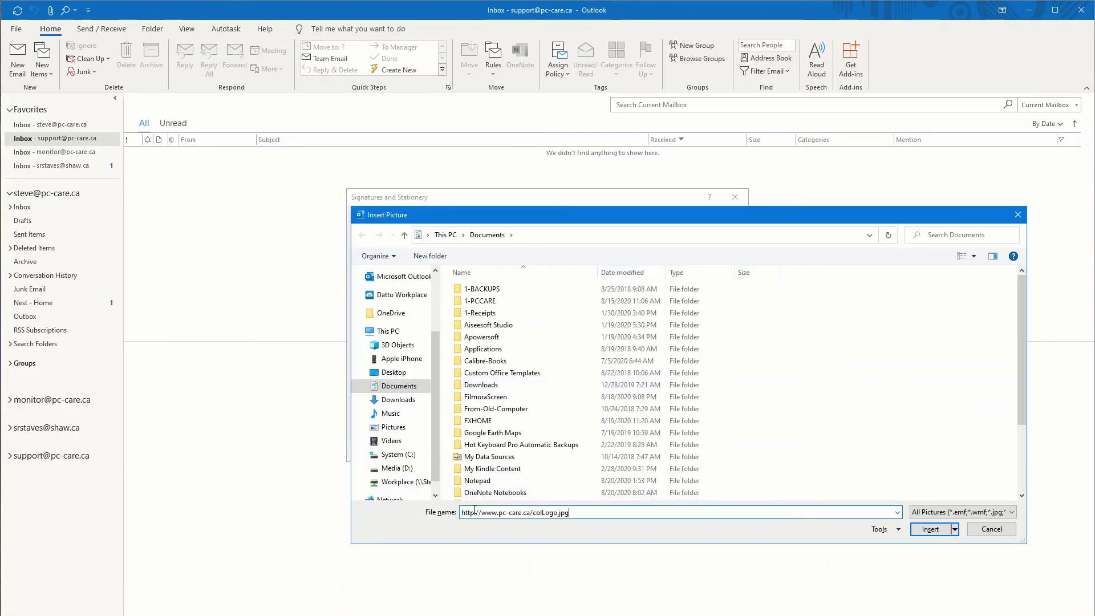
pyautogui.press('Return')
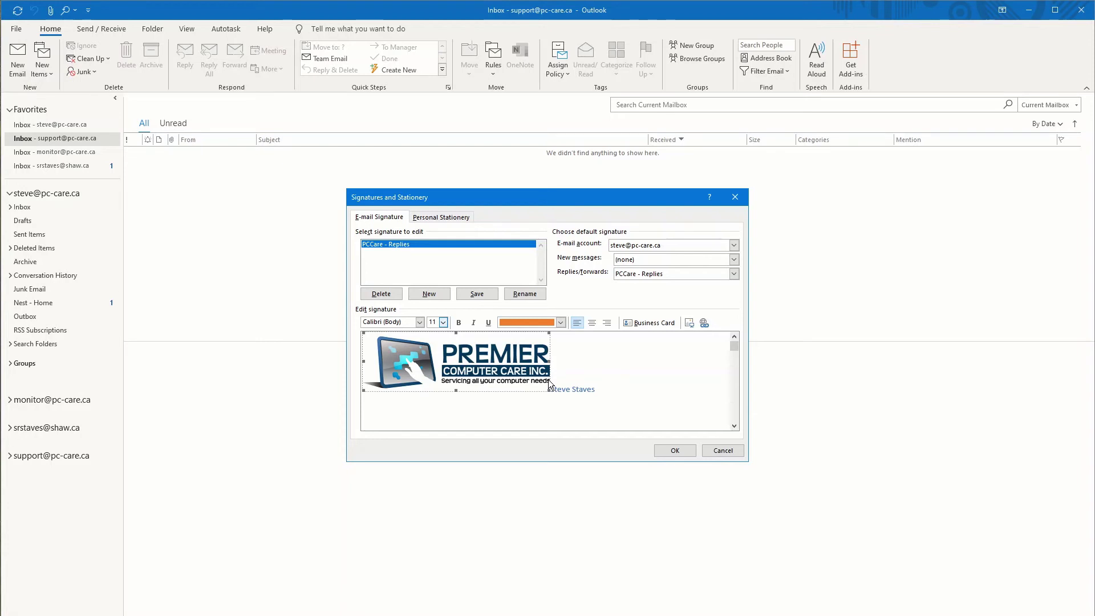
pyautogui.press('Delete')
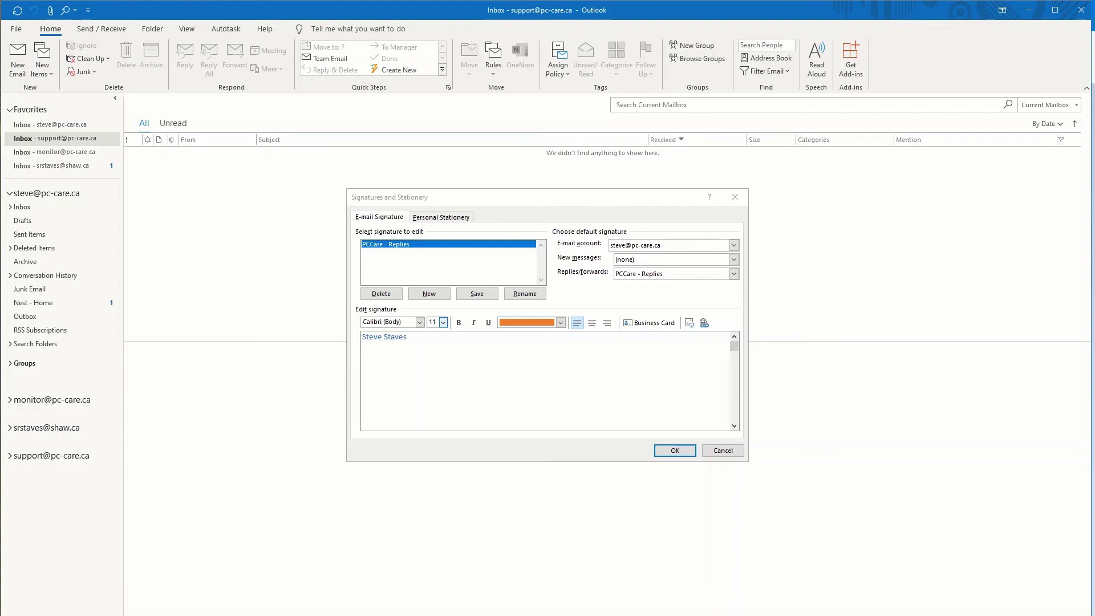
# Step: Paste a long English and French legal disclaimer, review and clear it, then retype the sender's name
pyautogui.click(491, 359)
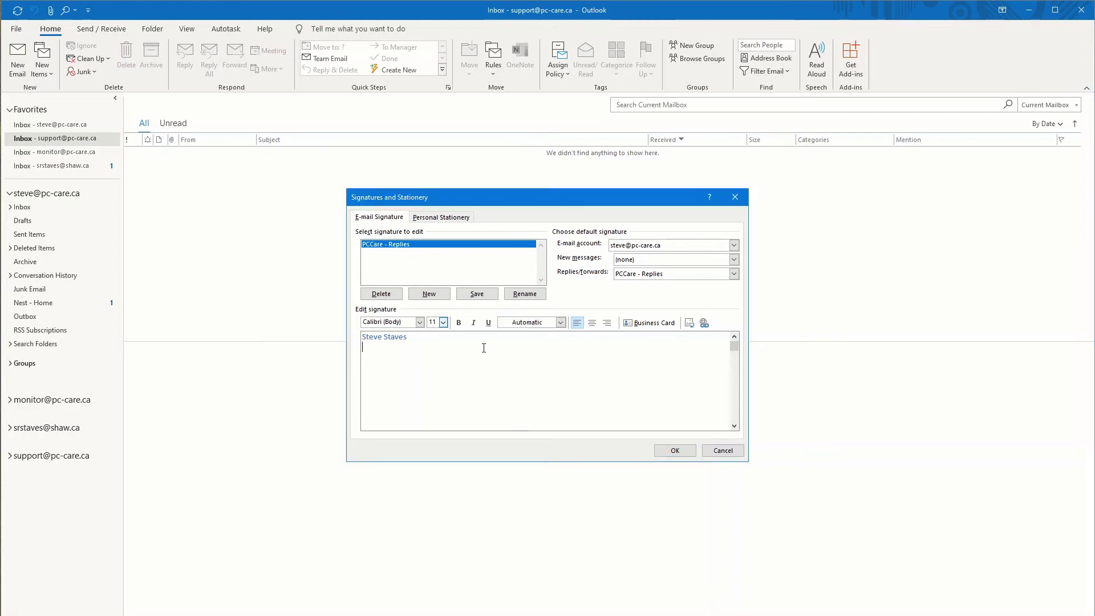
pyautogui.hotkey('ctrl', 'v')
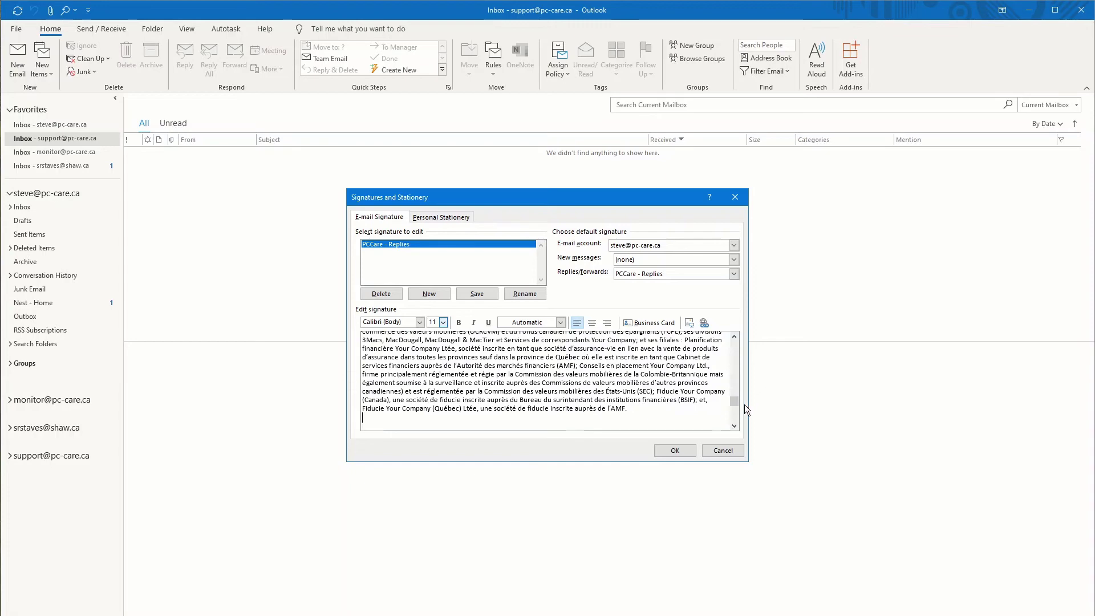
pyautogui.moveTo(737, 403); pyautogui.dragTo(732, 341)
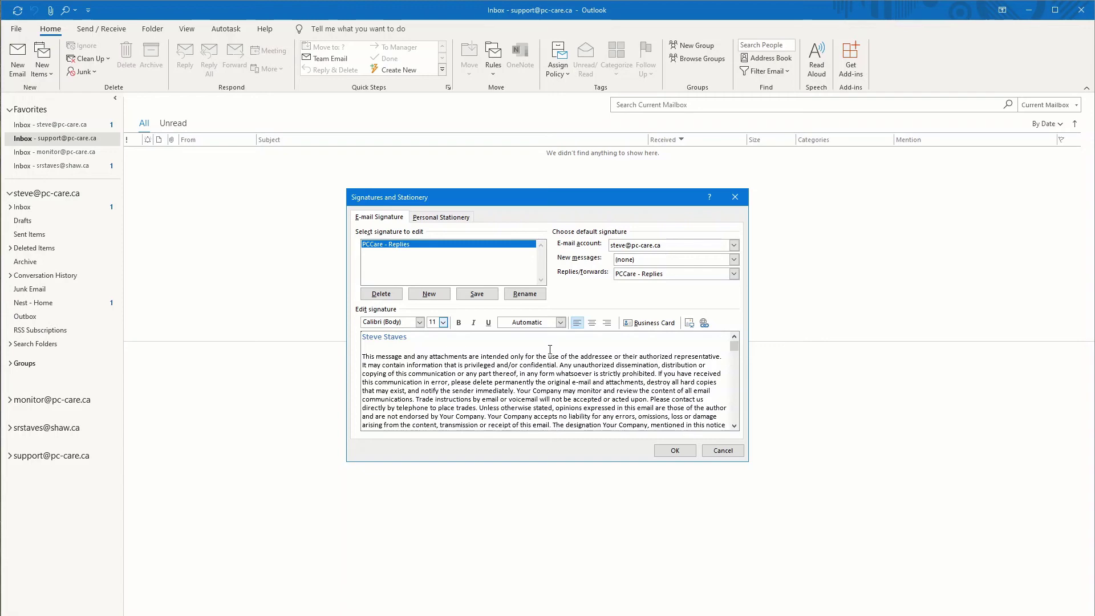
pyautogui.hotkey('ctrl', 'v')
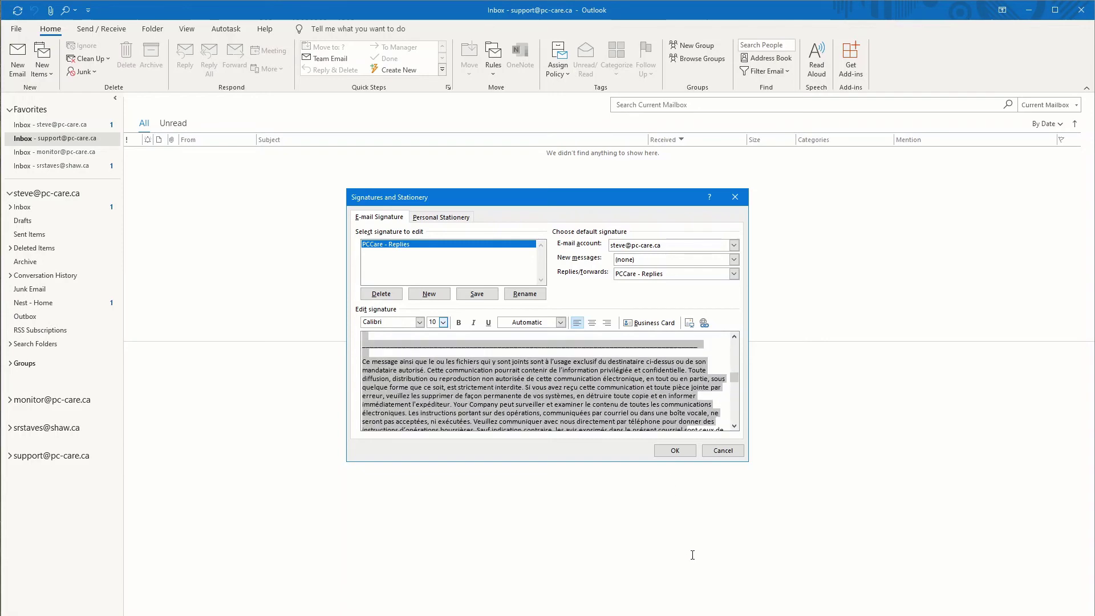
pyautogui.hotkey('ctrl', 'z')
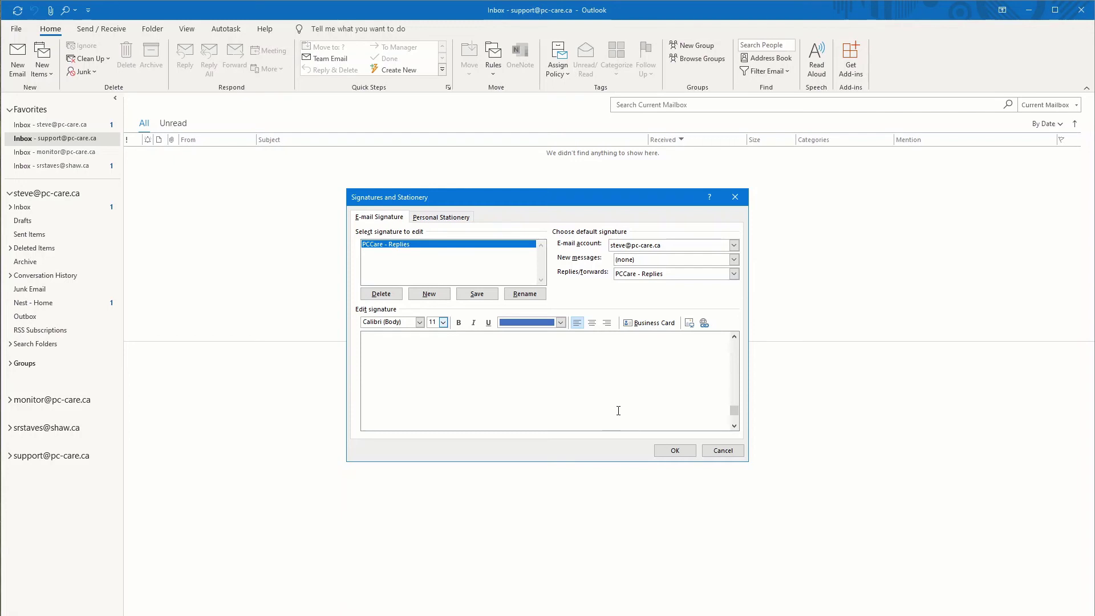
pyautogui.write('Steve Staves')
# Step: Add a 'Sincerely' line above the sender's name
pyautogui.press('Return')
pyautogui.press('Up')
pyautogui.write('Si')
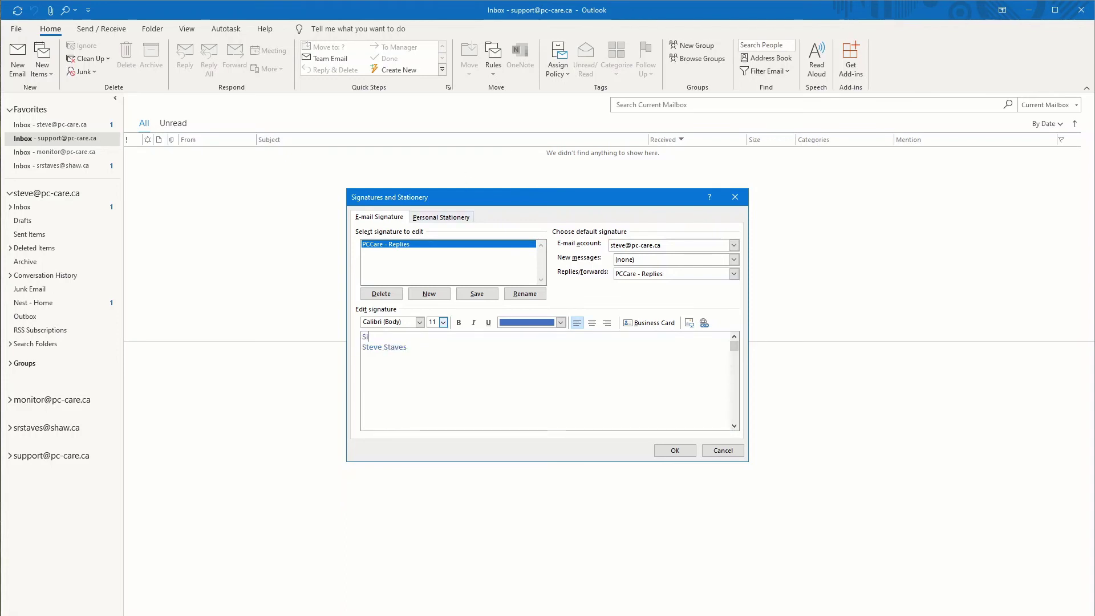
pyautogui.write('ncerely')
# Step: Set the sender's name line to 14 pt font size
pyautogui.moveTo(362, 336)
pyautogui.mouseDown()
pyautogui.moveTo(411, 335)
pyautogui.moveTo(347, 353)
pyautogui.mouseUp()
pyautogui.click(443, 322)
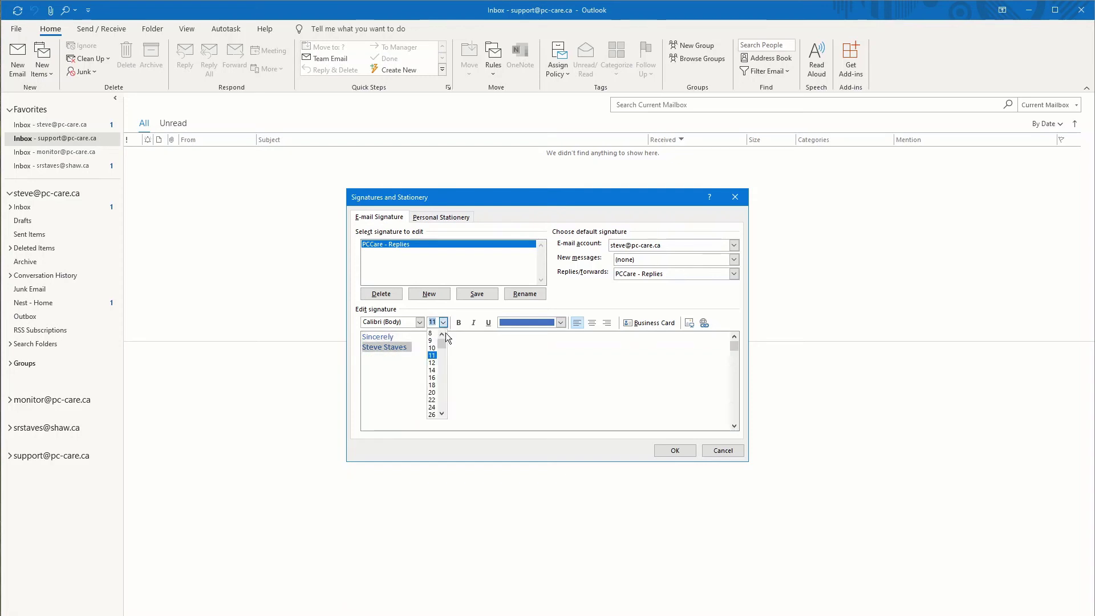
pyautogui.click(432, 370)
pyautogui.click(451, 360)
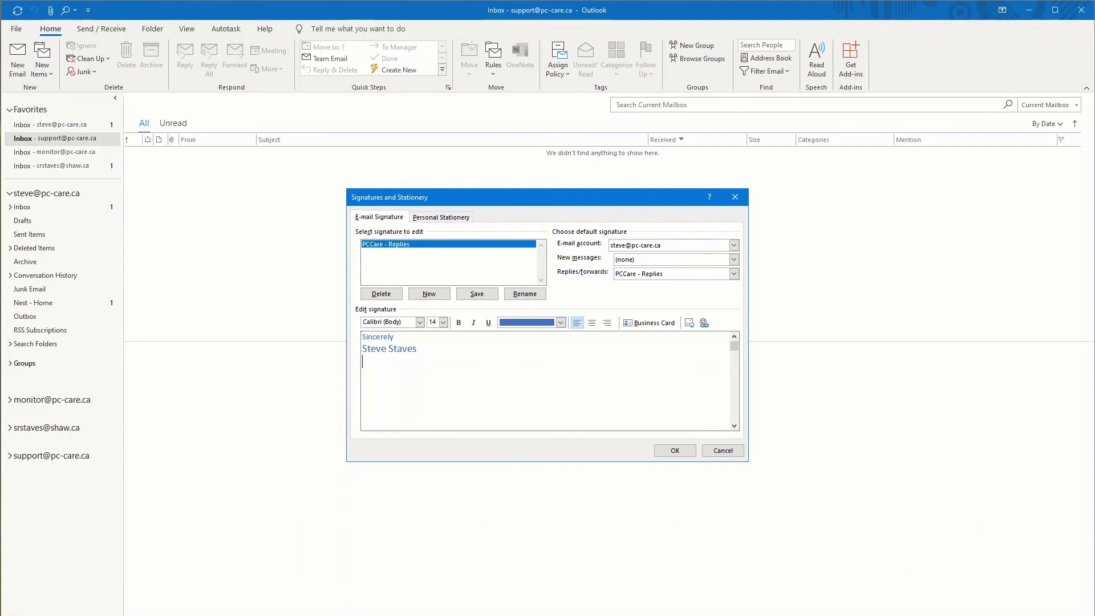
pyautogui.write('http:bi')
pyautogui.press('BackSpace')
pyautogui.press('BackSpace')
pyautogui.write('//bi.ly')
pyautogui.click(400, 362)
pyautogui.write('tp:/')
# Step: Cancel the Signatures and Stationery dialog without saving the signature changes
pyautogui.click(709, 449)
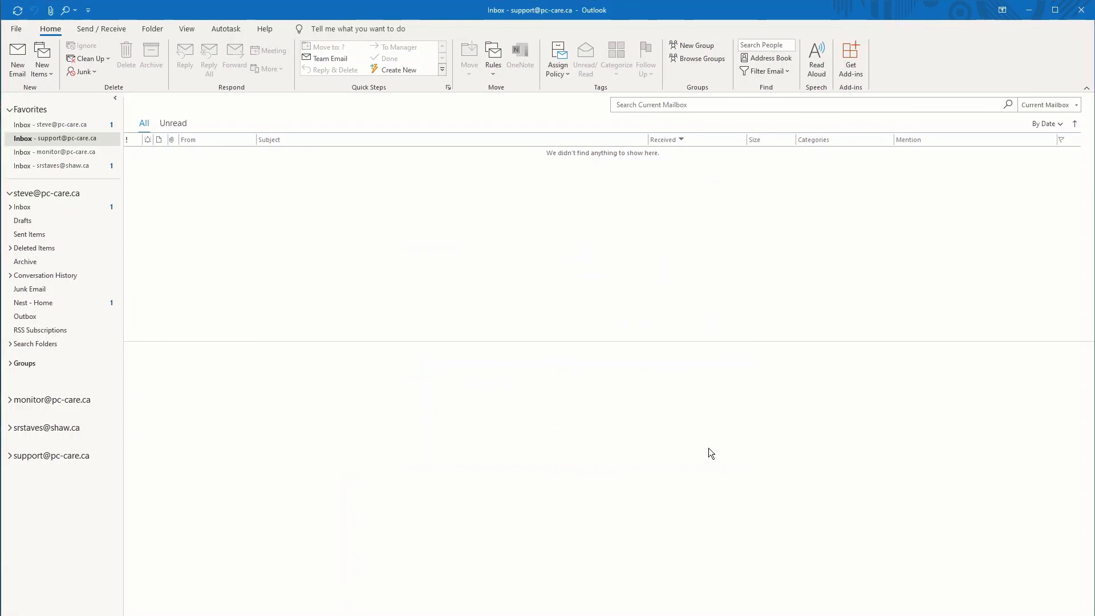